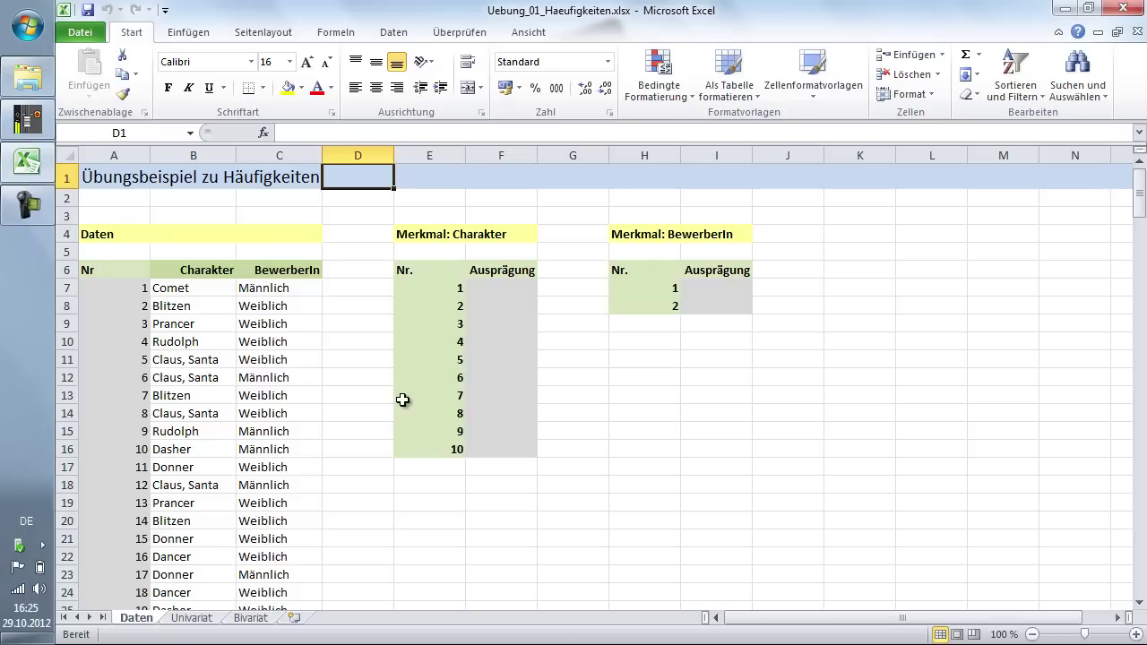
Examine the extent of the Charakter data down to its last row and return to the top of the sheet.
key(Home)
key(Down)
key(Down)
key(Down)
key(Down)
key(Down)
key(Down)
key(Right)
key(ctrl+Down)
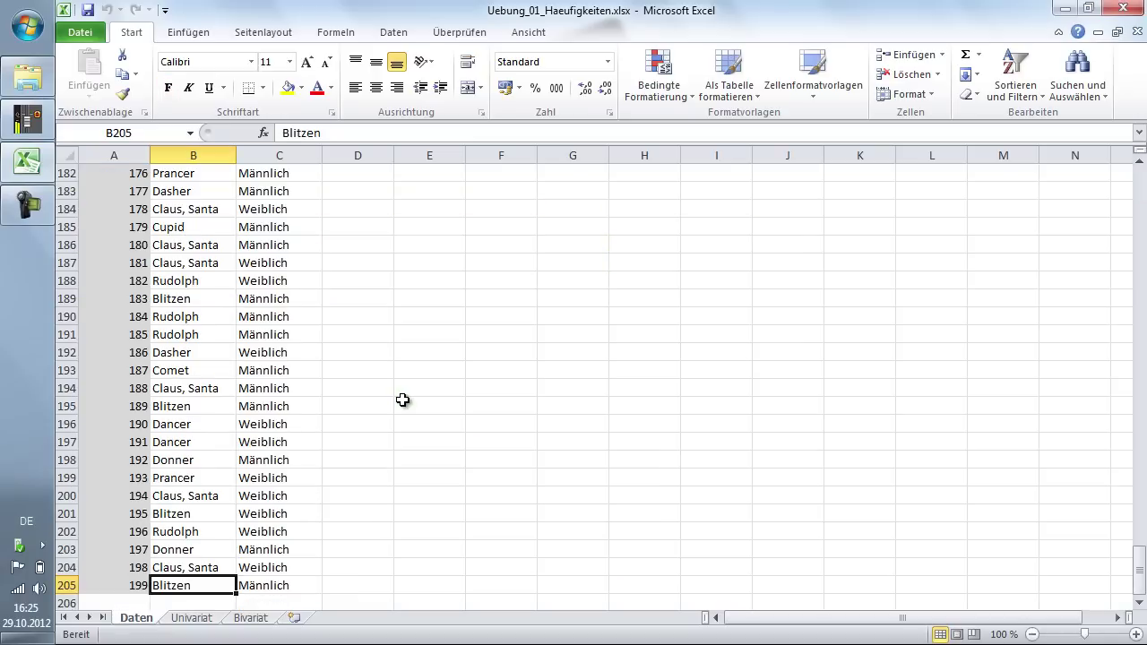
key(ctrl+Up)
key(ctrl+Up)
key(Right)
key(Right)
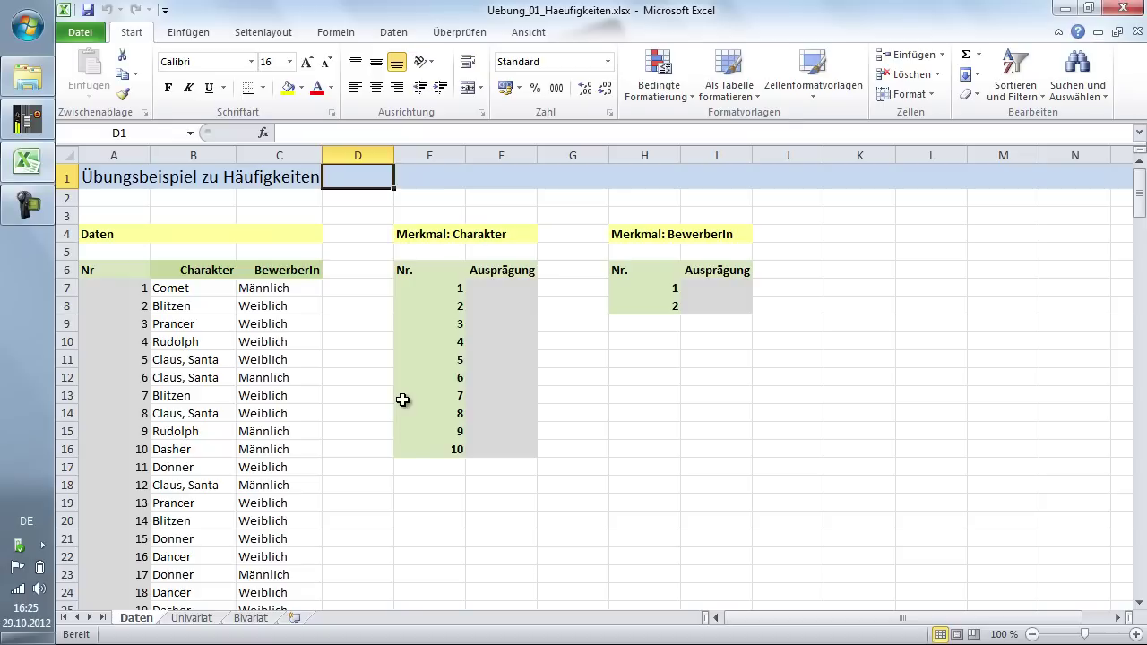
Copy all Charakter entries from B7 to B205.
key(Left)
key(Left)
key(Down)
key(Down)
key(Down)
key(Down)
key(Down)
key(Down)
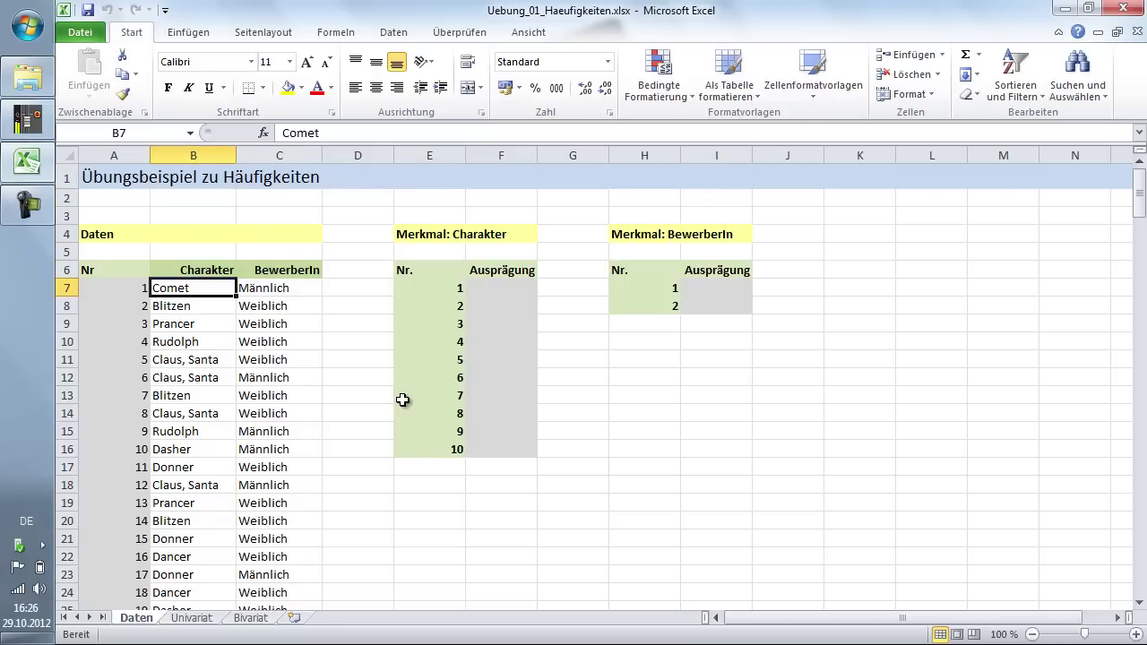
key(ctrl+shift+Down)
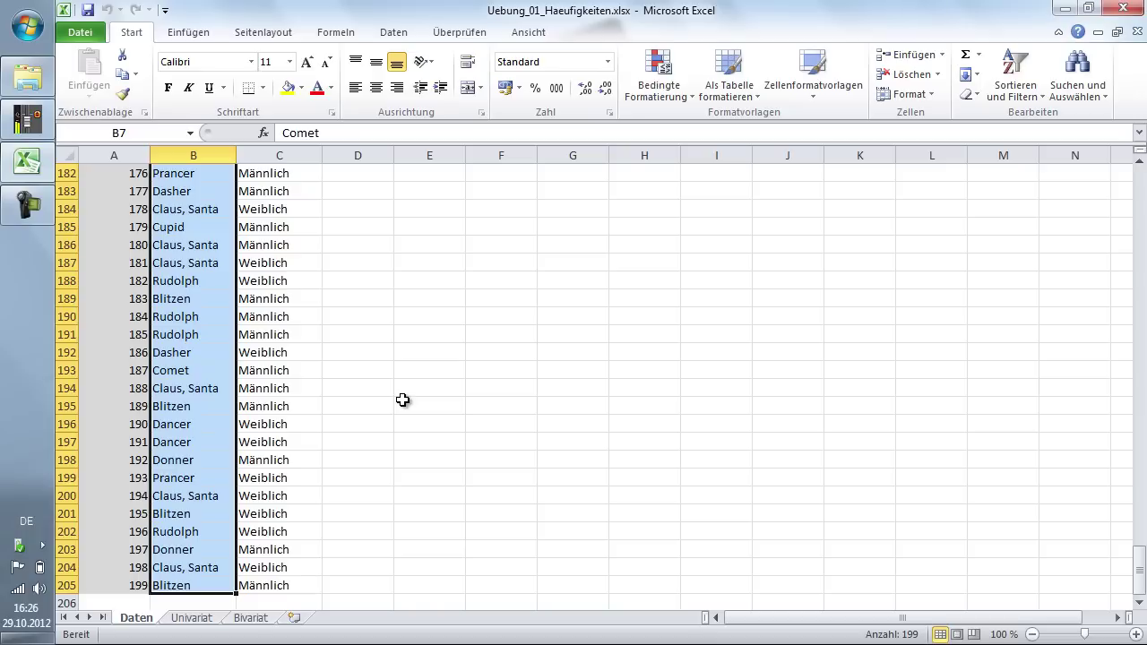
key(ctrl+c)
Paste the copied Charakter entries as values only into the Ausprägung column of Merkmal: Charakter, starting at F7.
key(Right)
key(Right)
key(Up)
key(Up)
key(Up)
key(Down)
key(Down)
key(Down)
key(Right)
key(Right)
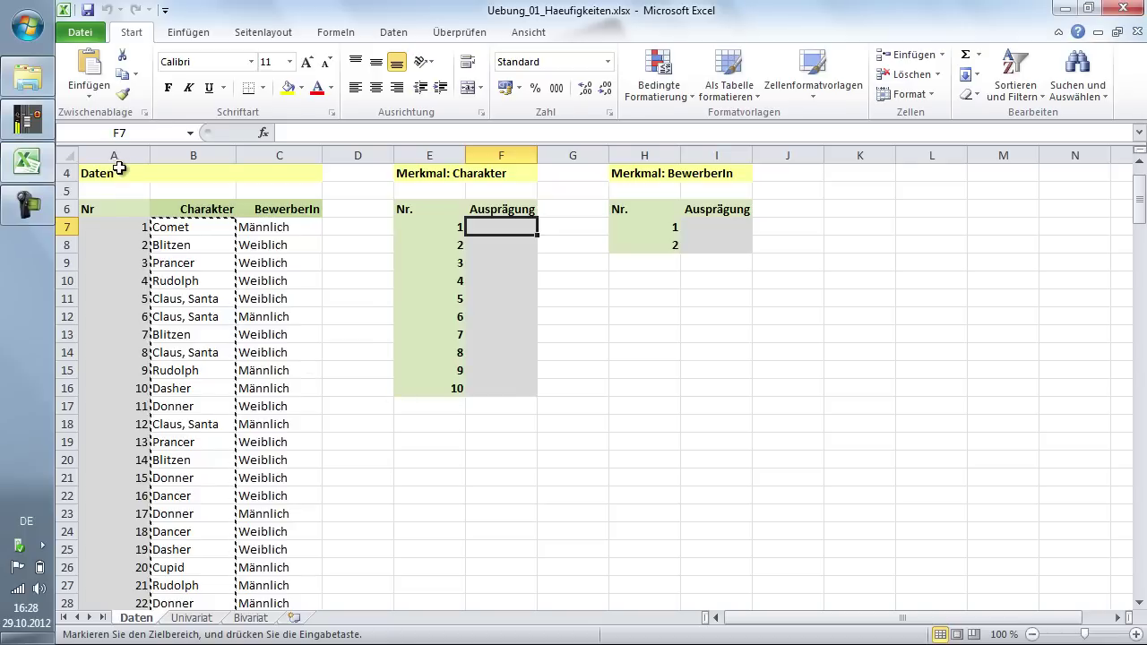
click(91, 94)
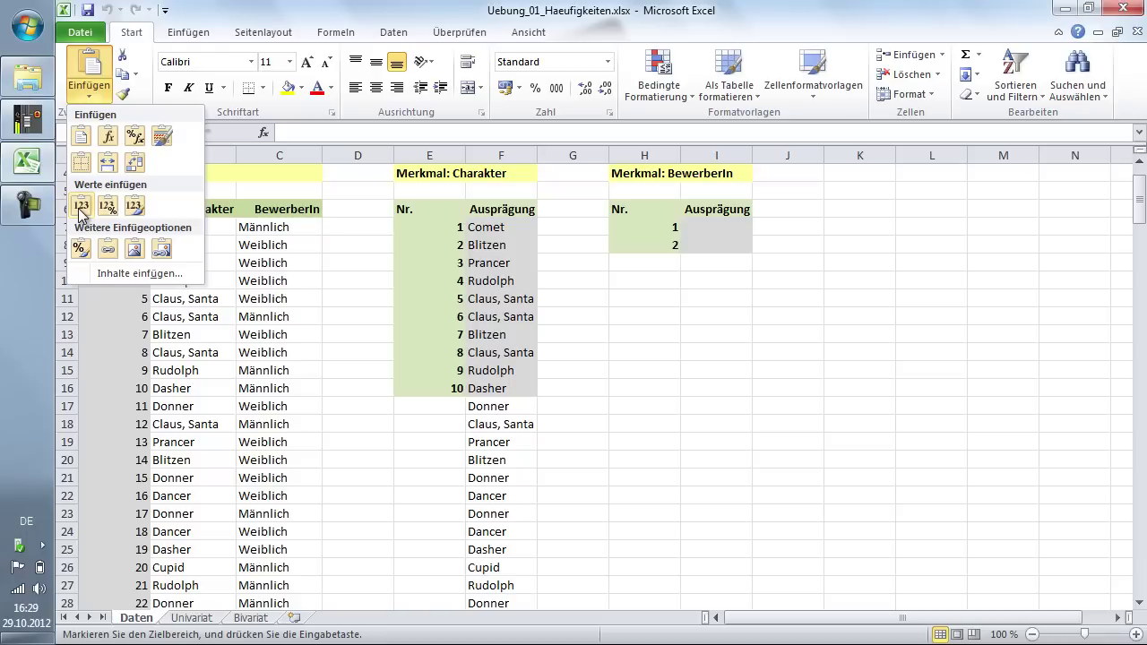
click(81, 208)
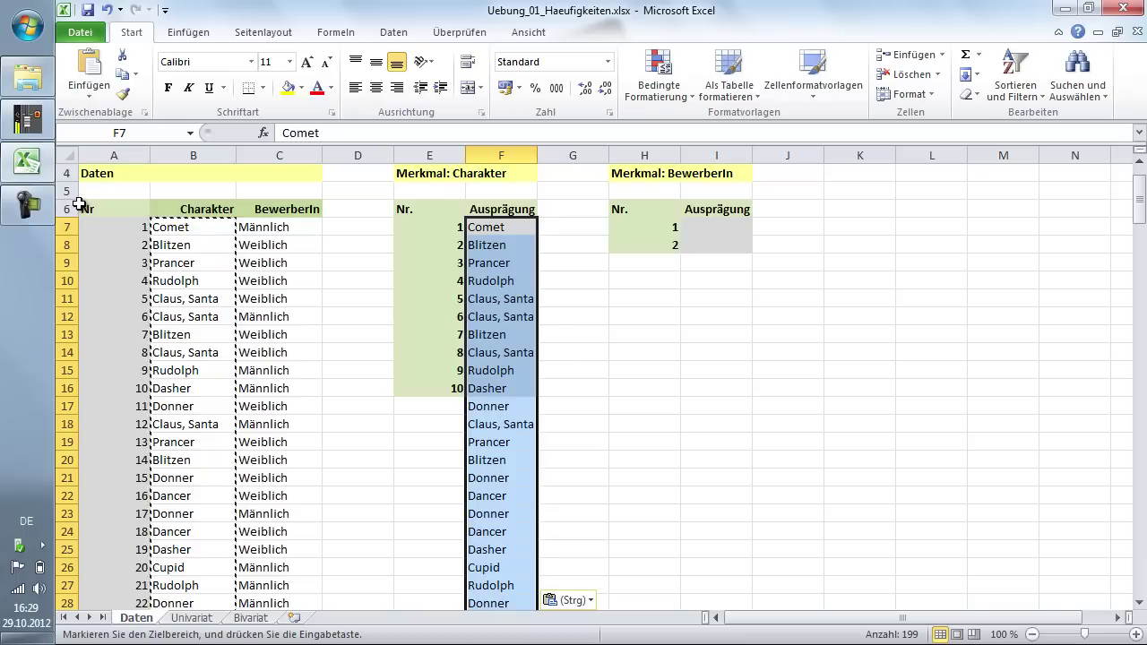
key(Escape)
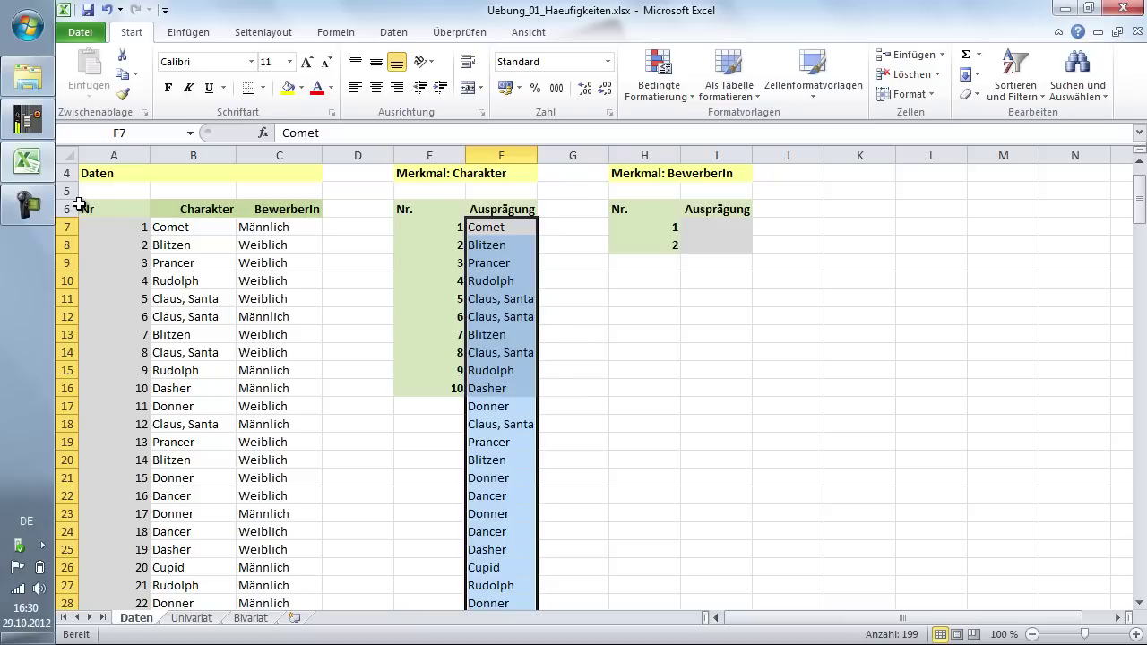
Remove the duplicates from the pasted Charakter values in F7:F205, continuing with the existing selection and comparing the Ausprägung column.
key(Up)
key(Down)
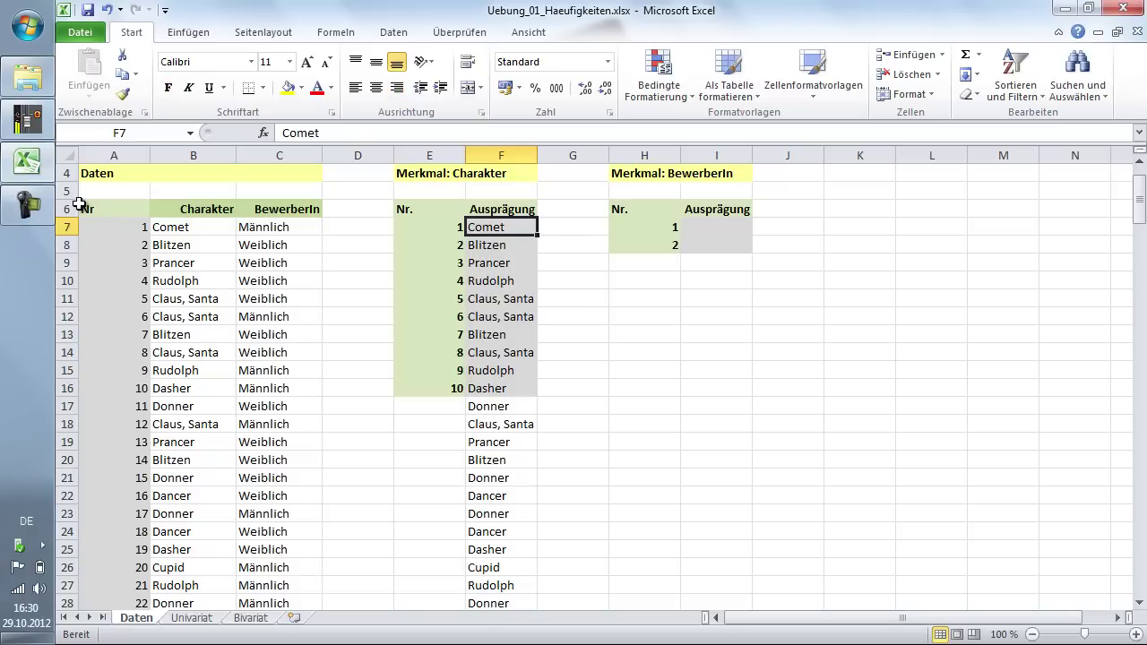
key(ctrl+shift+Down)
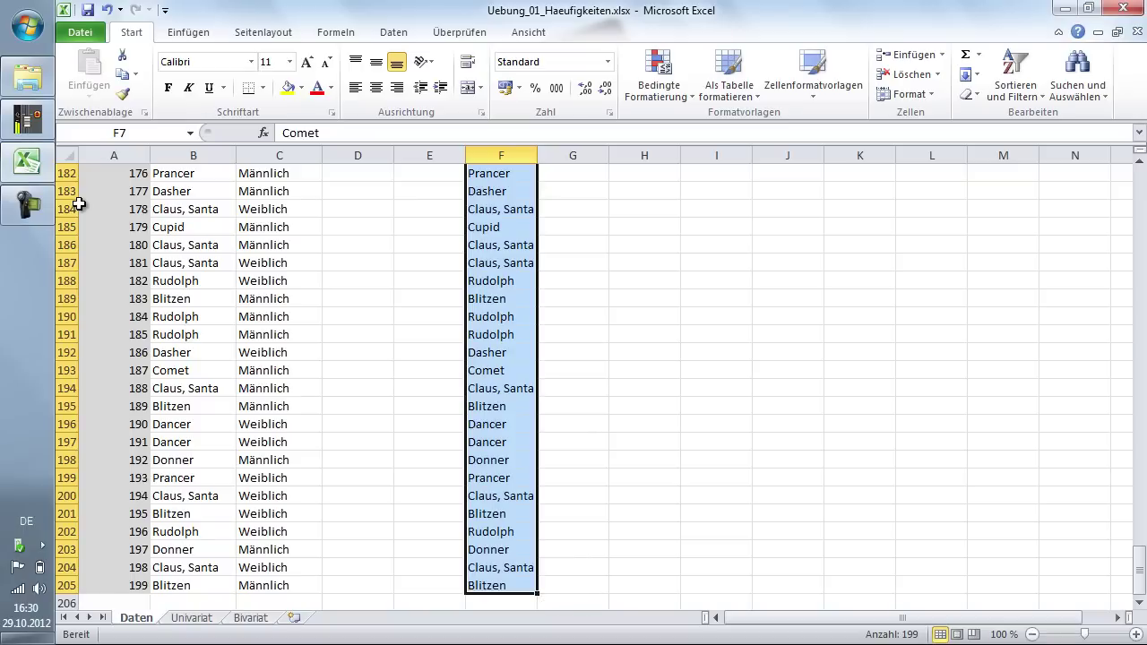
click(394, 36)
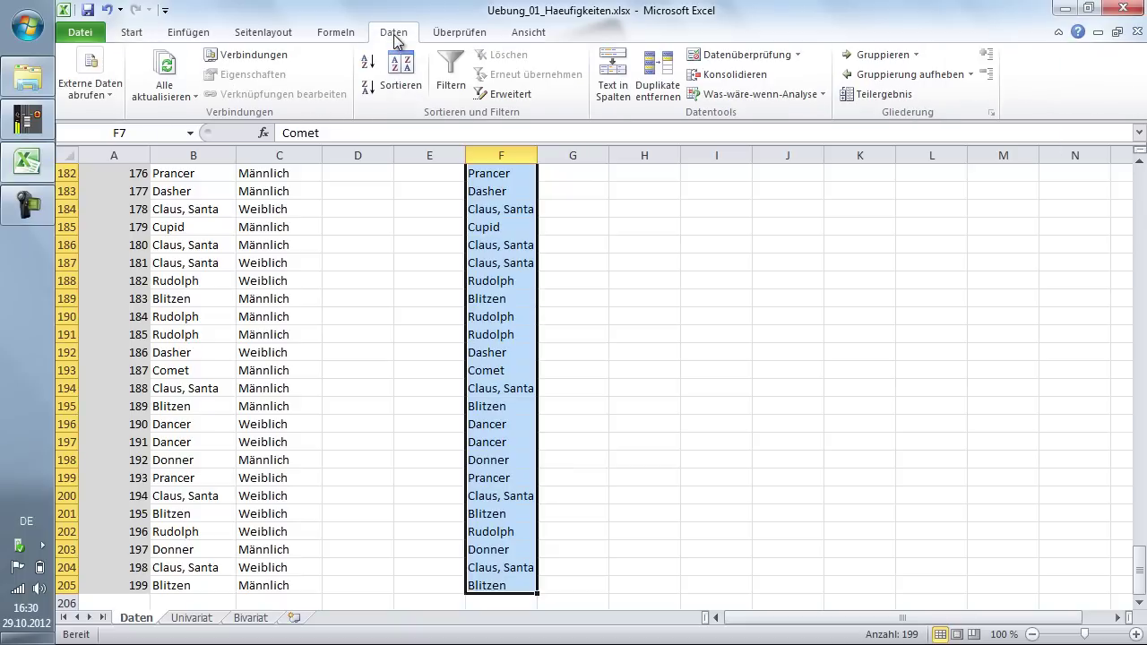
ctrl+scroll(394, 38, down, 2)
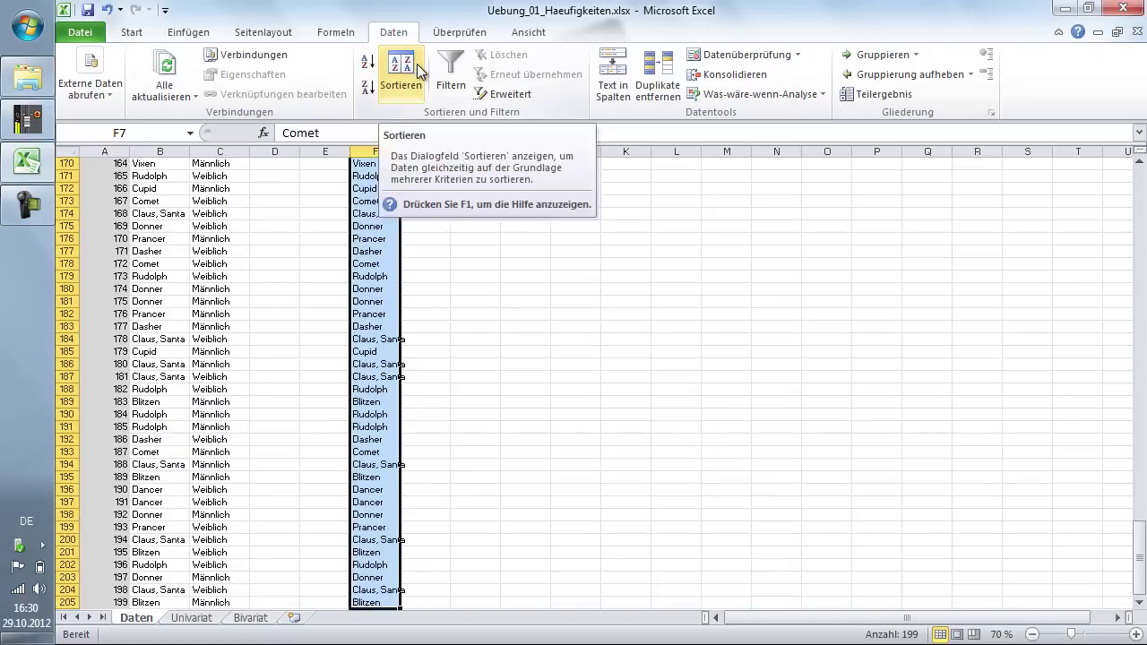
click(1136, 634)
click(1137, 633)
click(1137, 634)
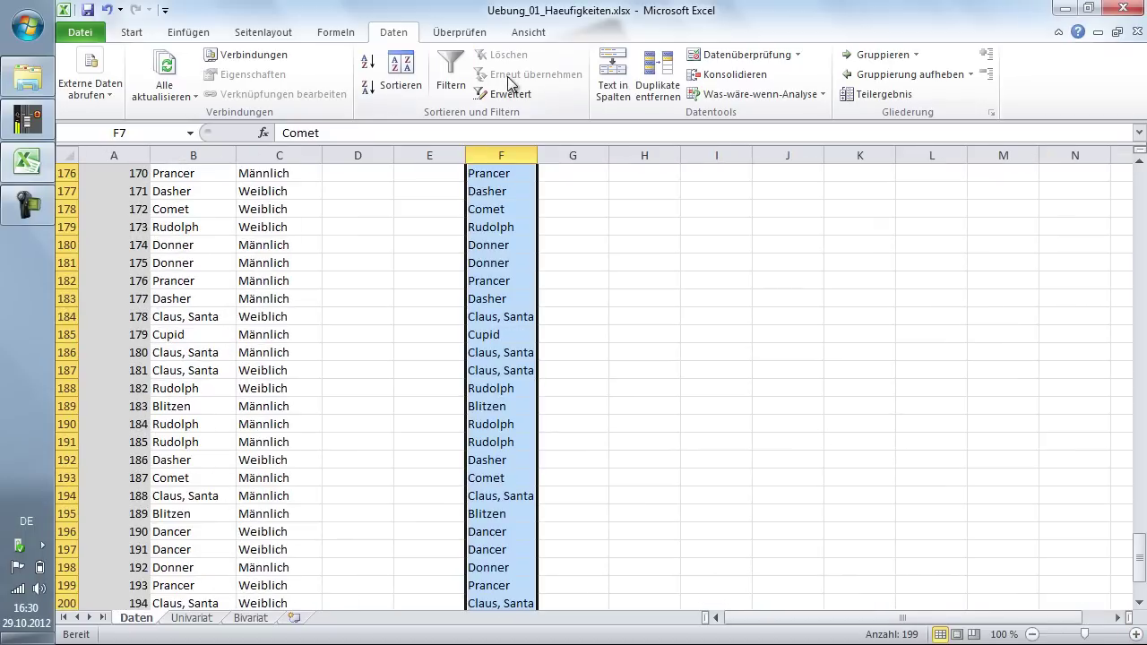
click(664, 80)
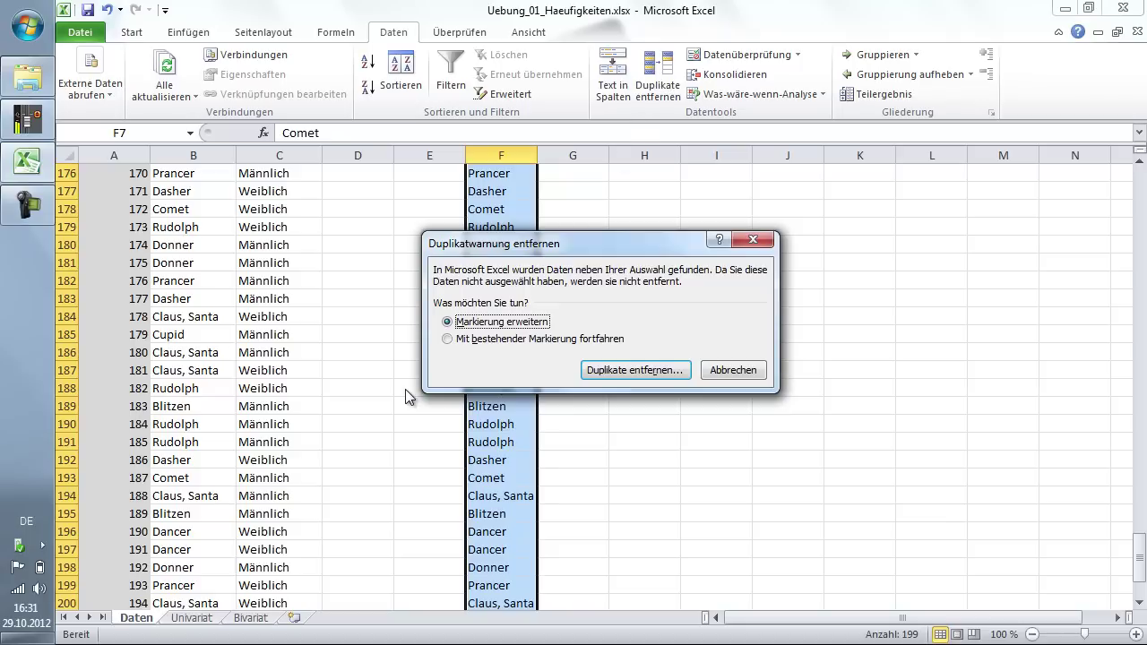
click(466, 340)
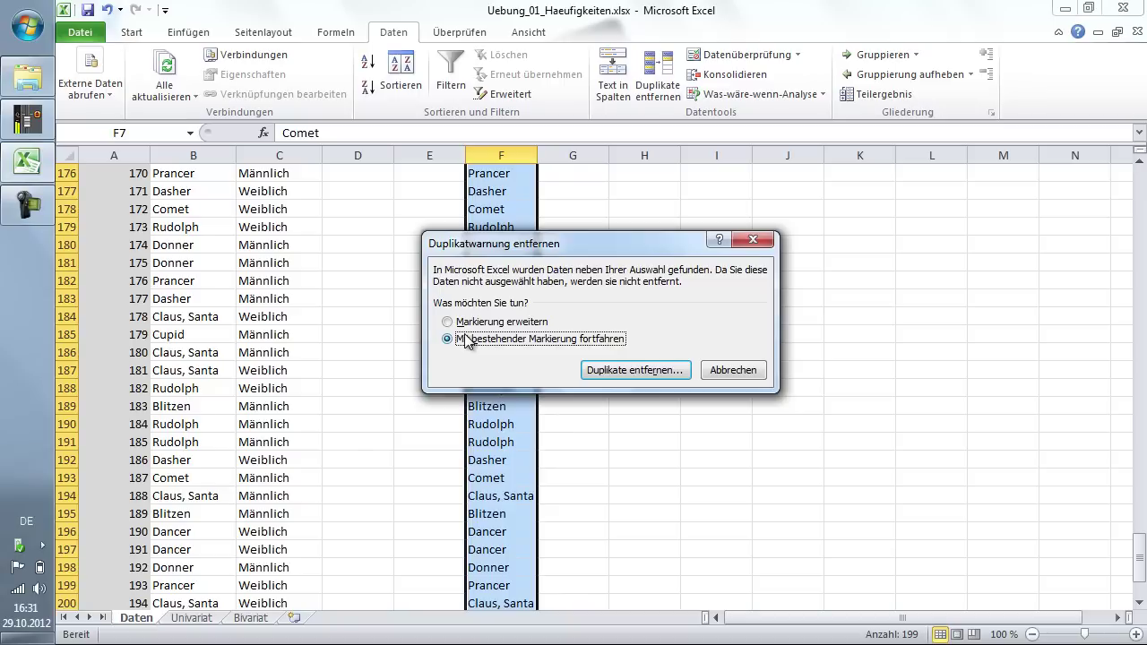
scroll(466, 340, right, 5)
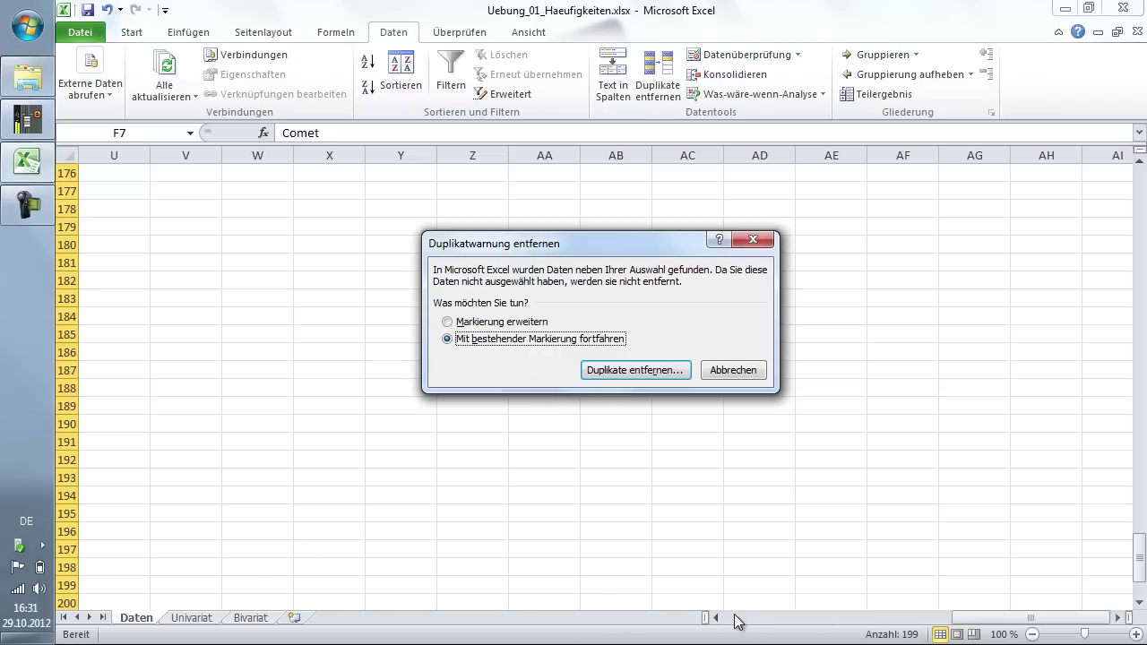
click(629, 377)
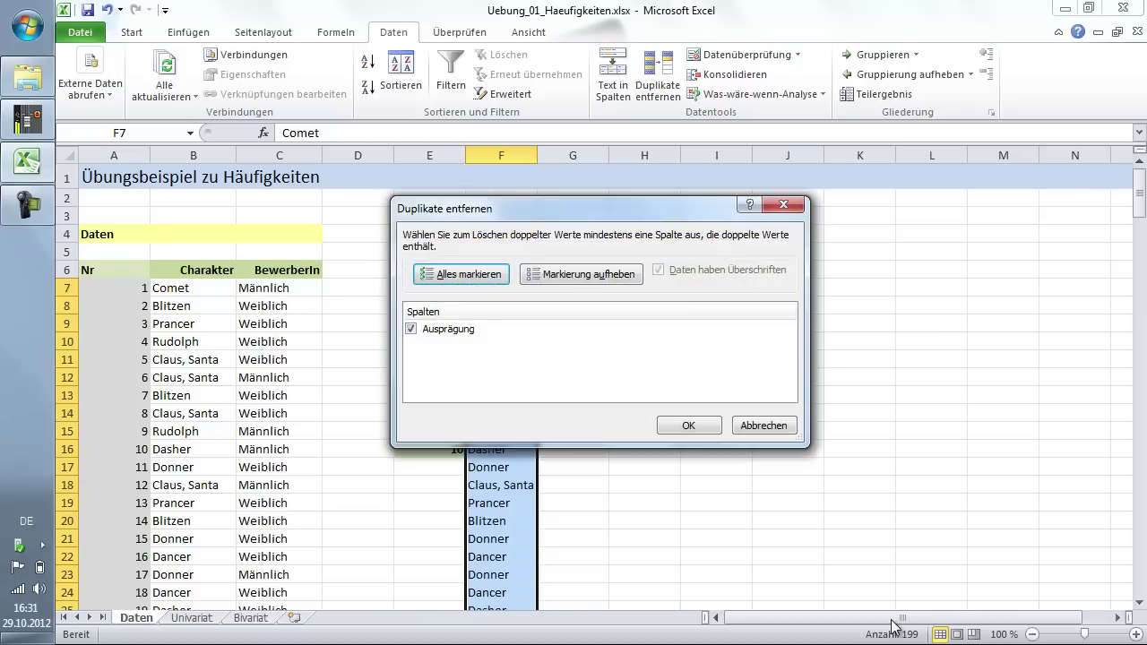
drag(572, 209, 797, 155)
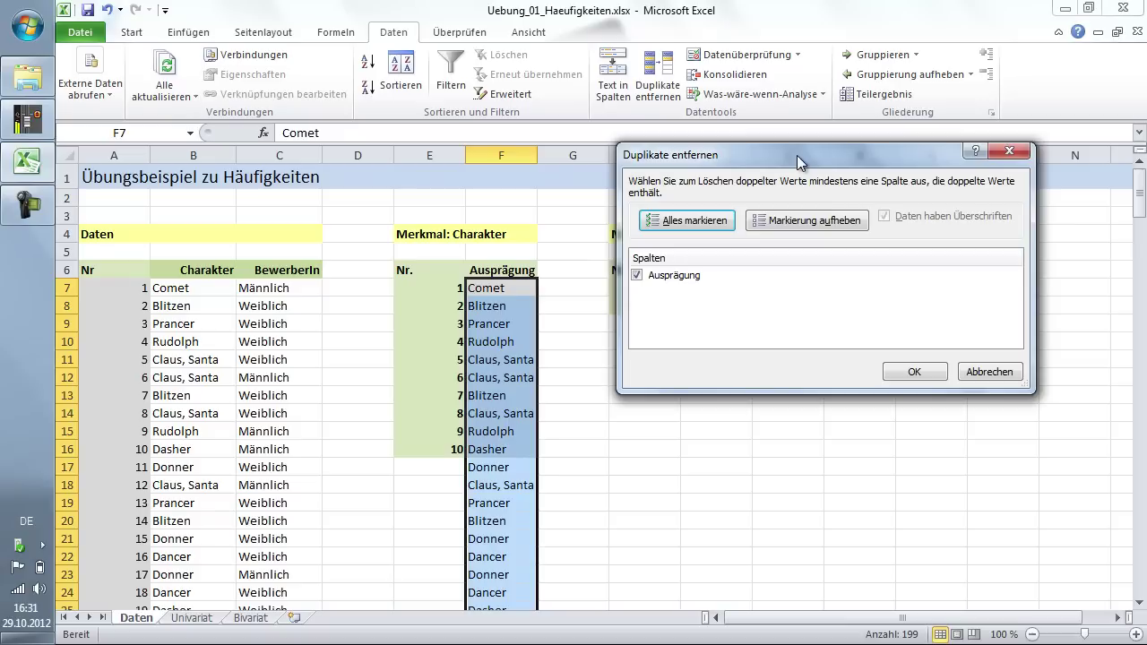
click(911, 370)
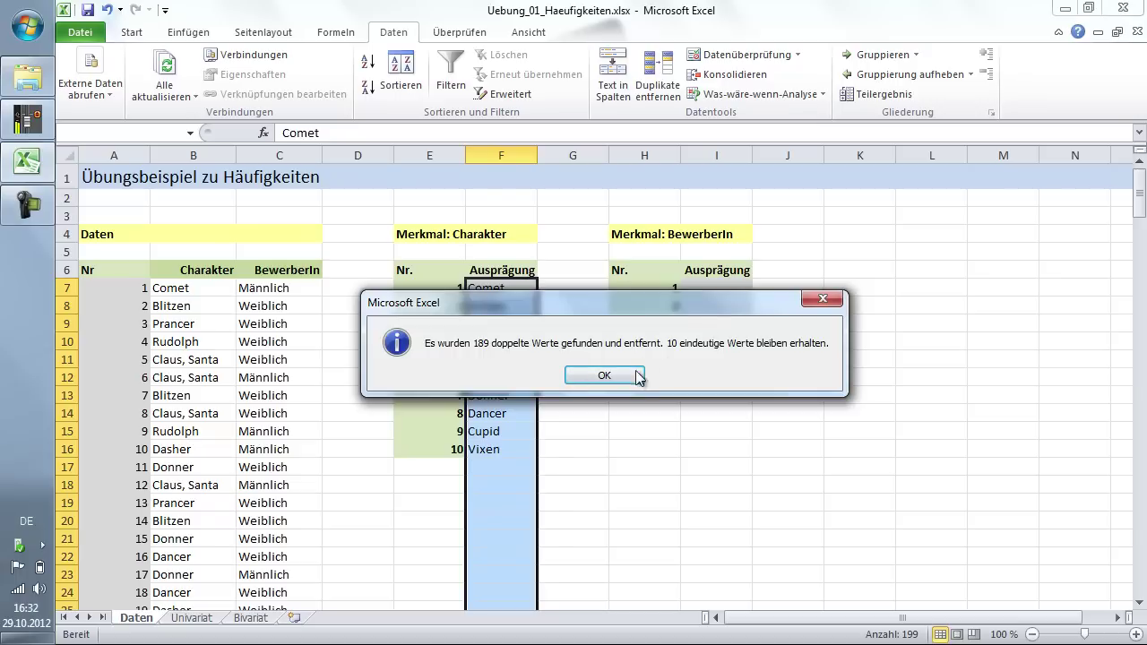
drag(610, 294, 767, 457)
click(756, 521)
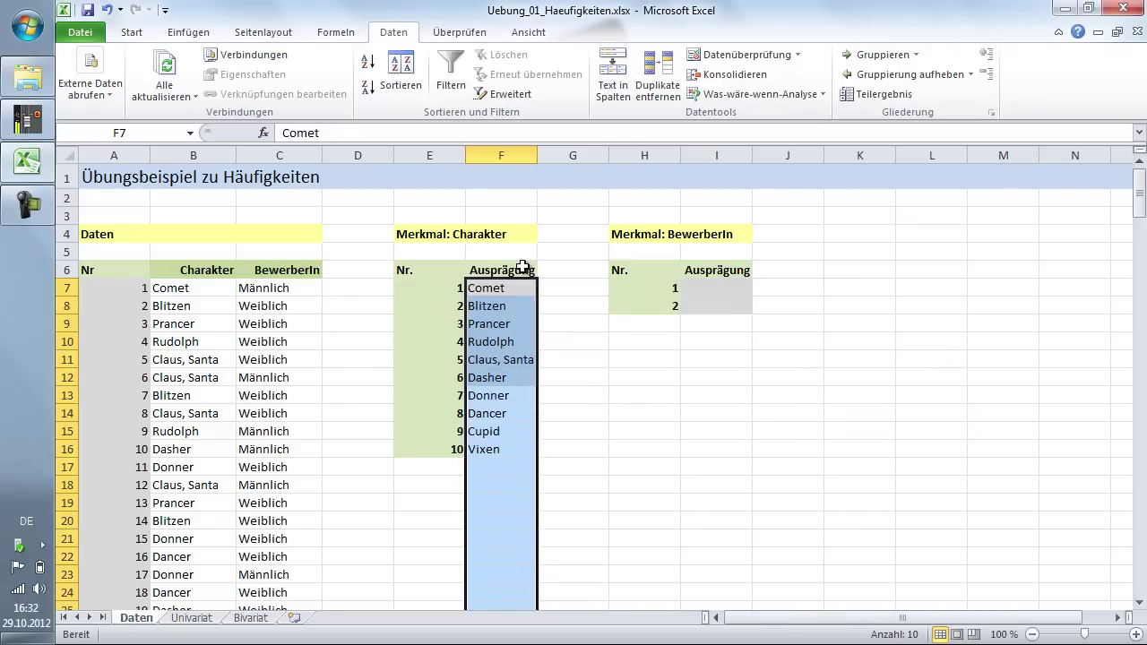
click(568, 292)
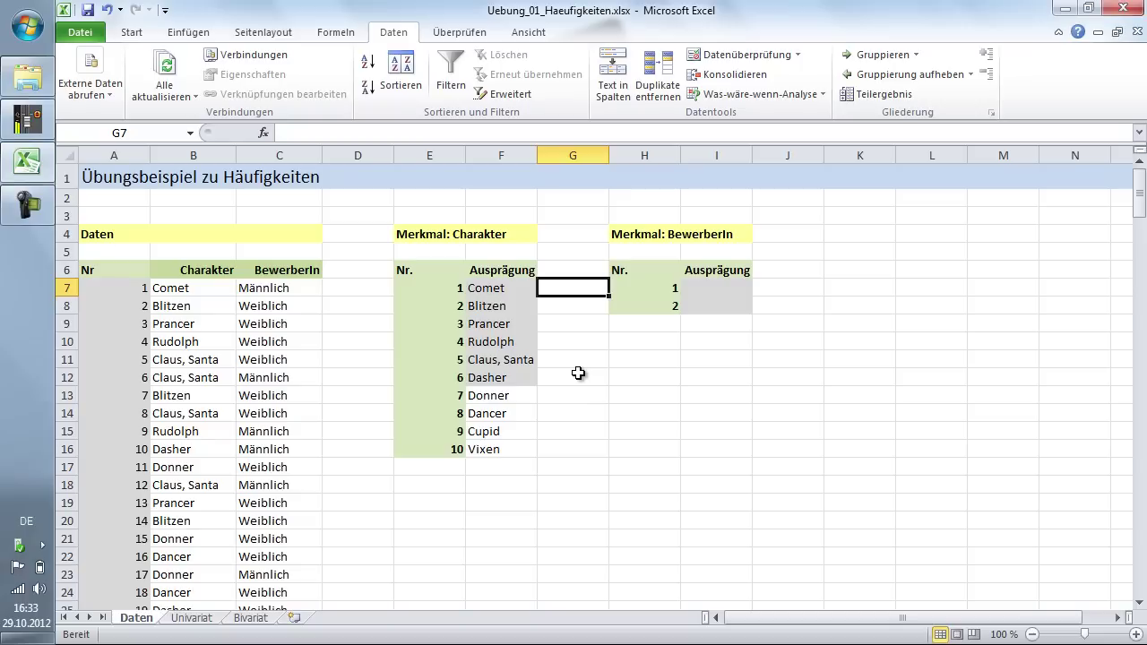
Copy all BewerberIn entries from C7 to C205.
click(283, 289)
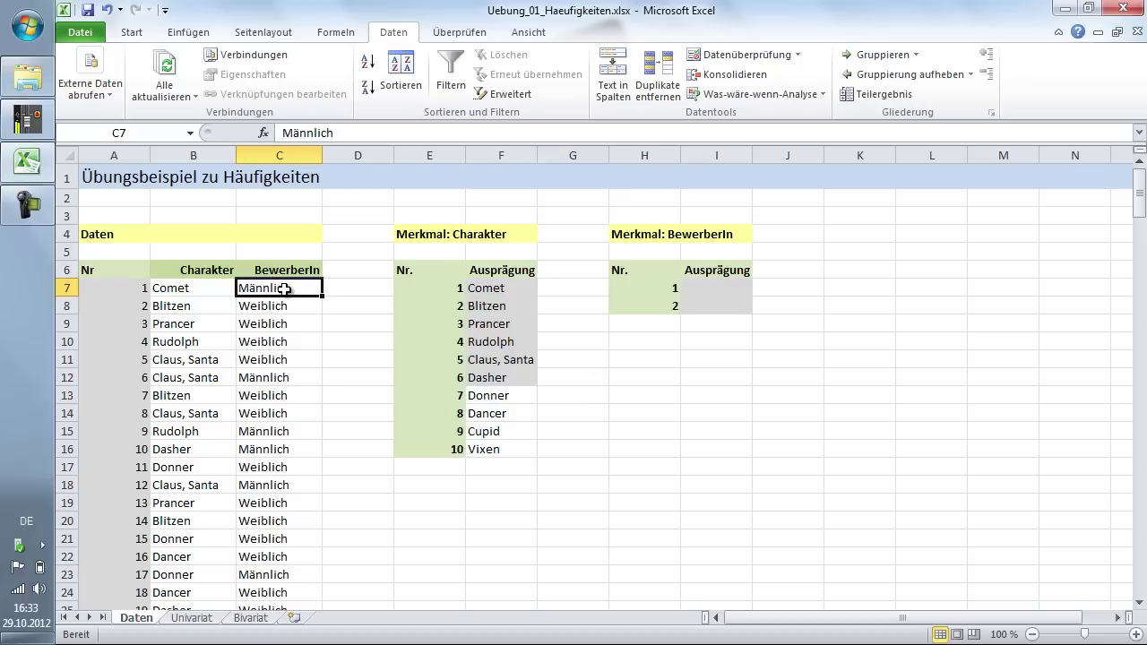
key(ctrl+shift+Down)
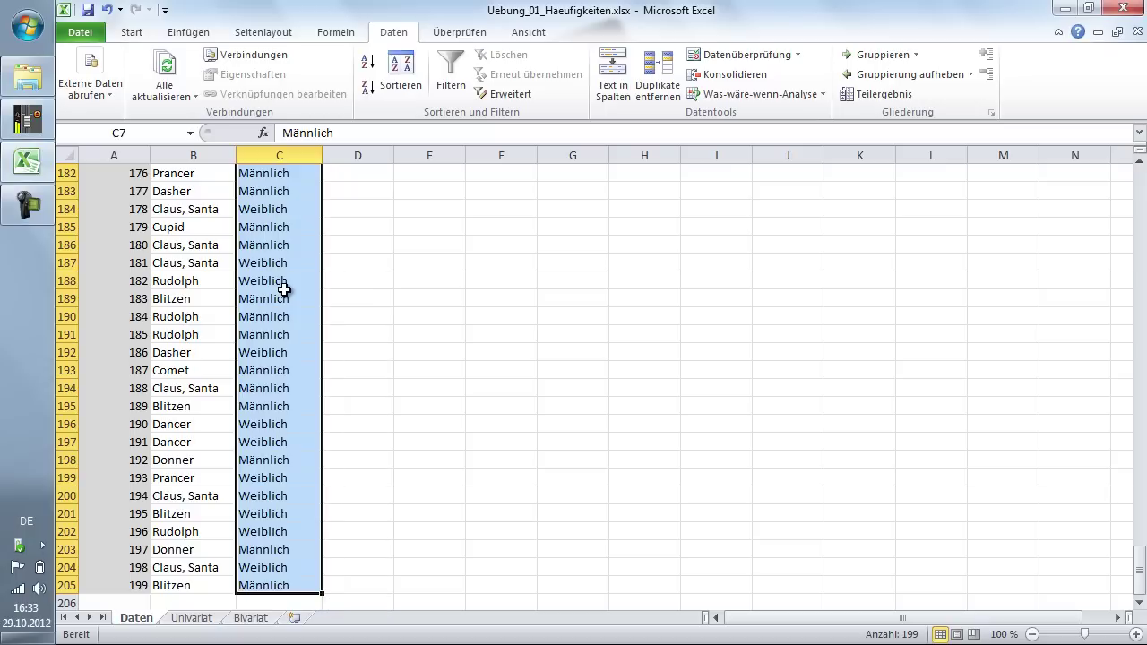
key(ctrl+c)
Paste the copied BewerberIn entries as values only into the Ausprägung column of Merkmal: BewerberIn, starting at I7.
key(ctrl+Up)
key(Up)
key(Up)
key(Up)
key(Down)
key(Down)
key(Down)
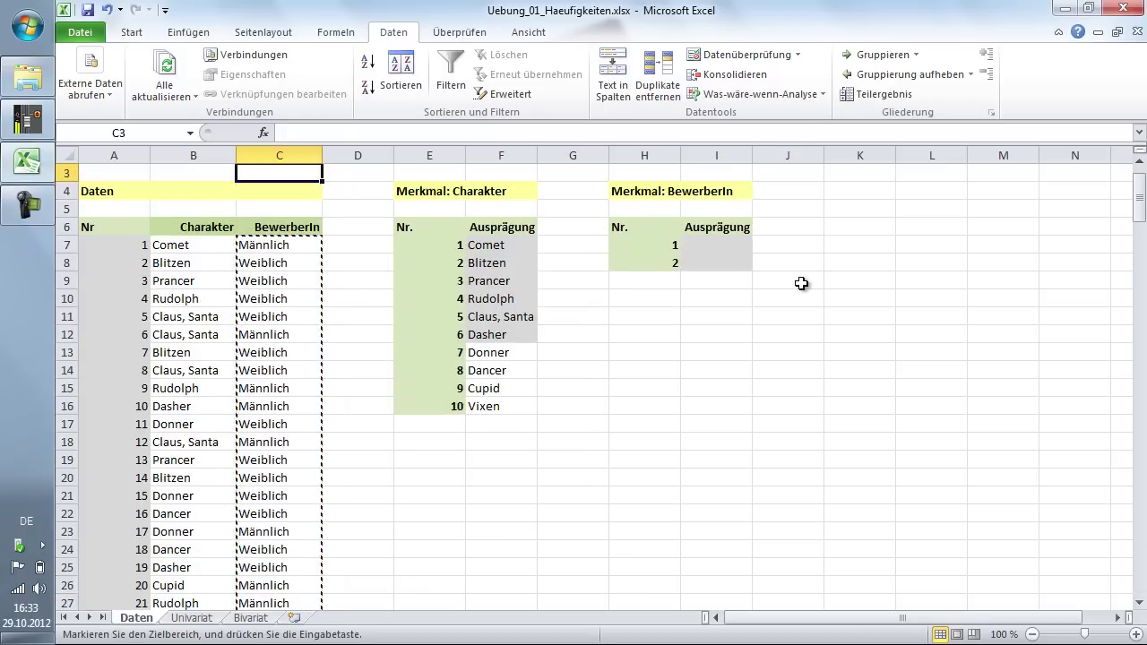
key(Right)
key(Right)
key(Right)
key(Right)
key(Right)
key(Right)
key(Down)
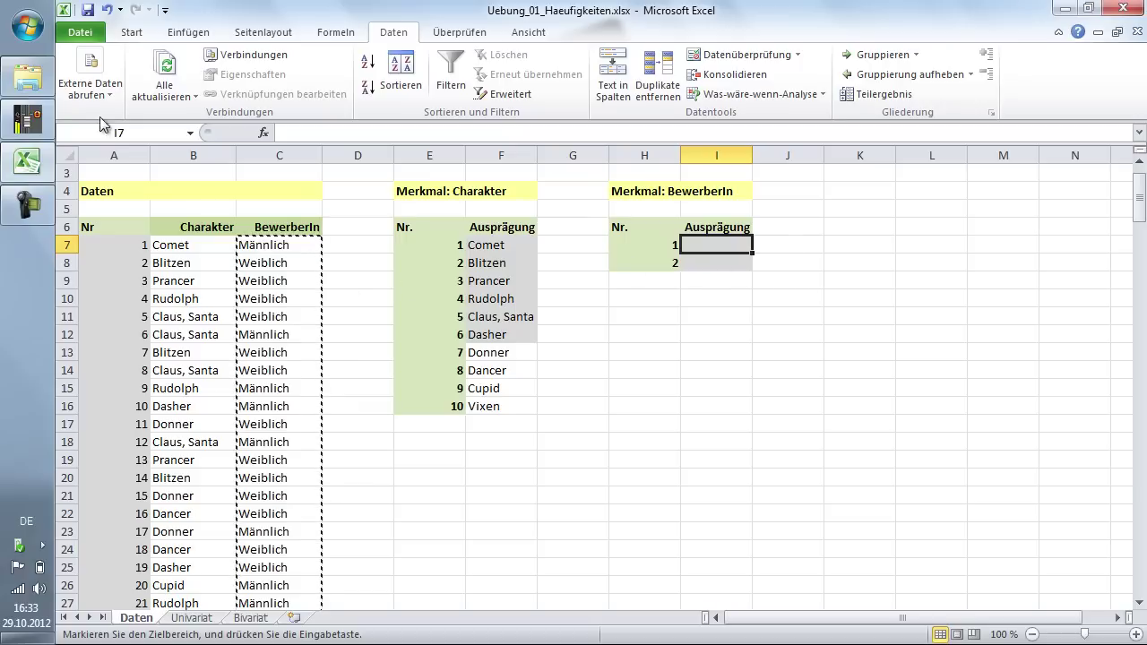
click(132, 34)
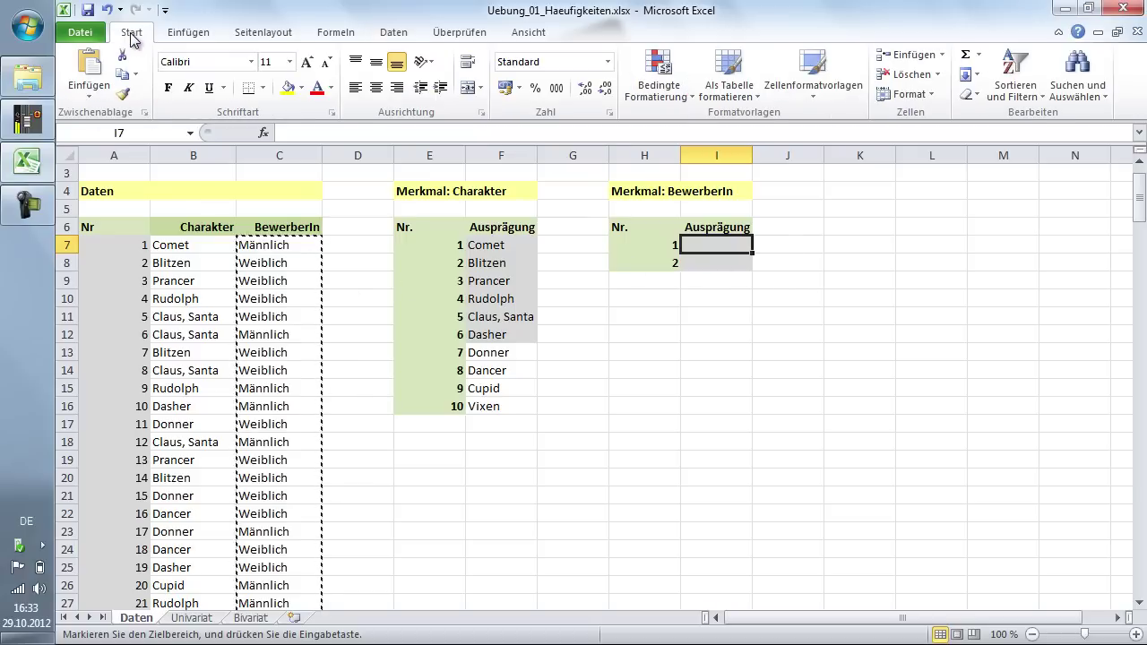
click(88, 90)
click(85, 206)
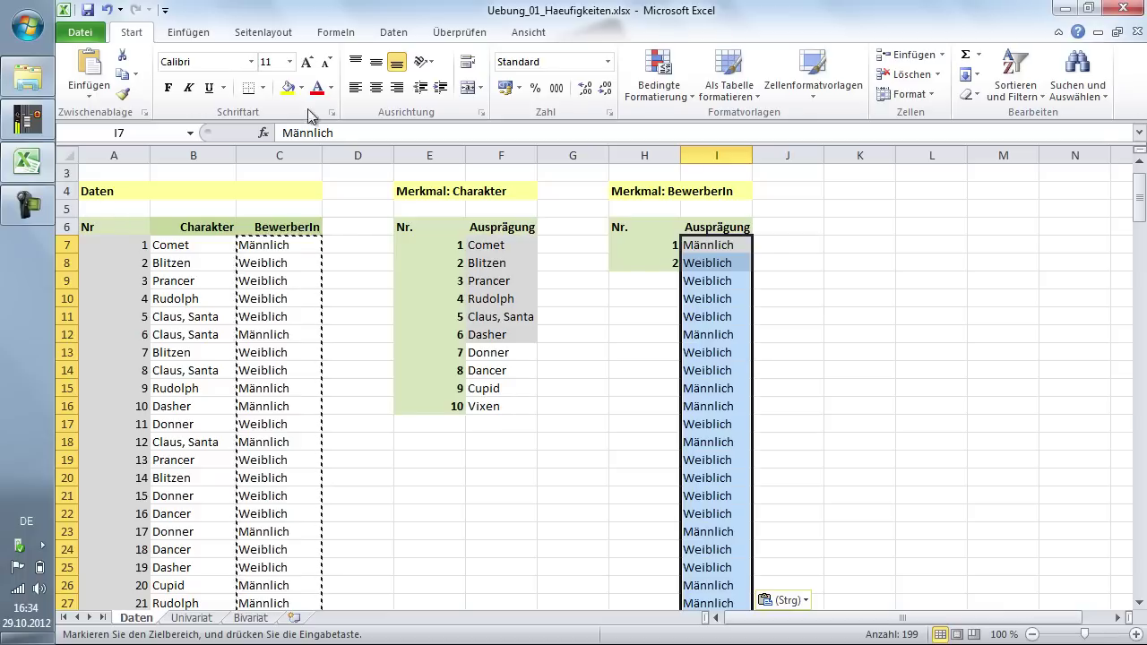
Remove the duplicates from the pasted BewerberIn values in column I, continuing with the existing selection only.
click(393, 32)
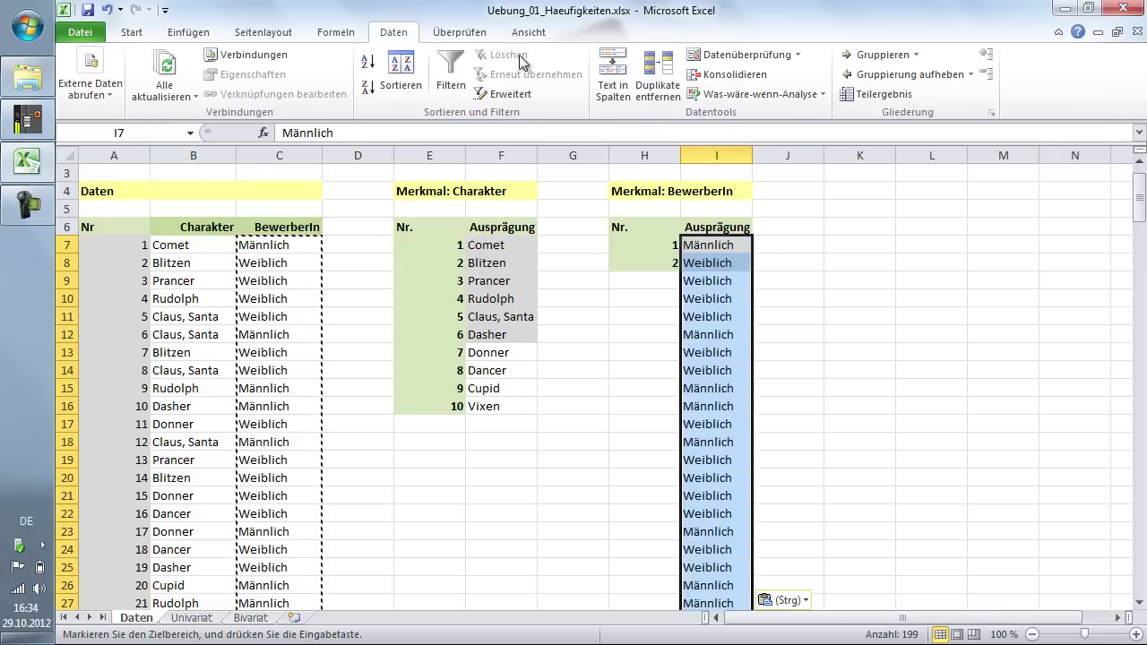
click(654, 71)
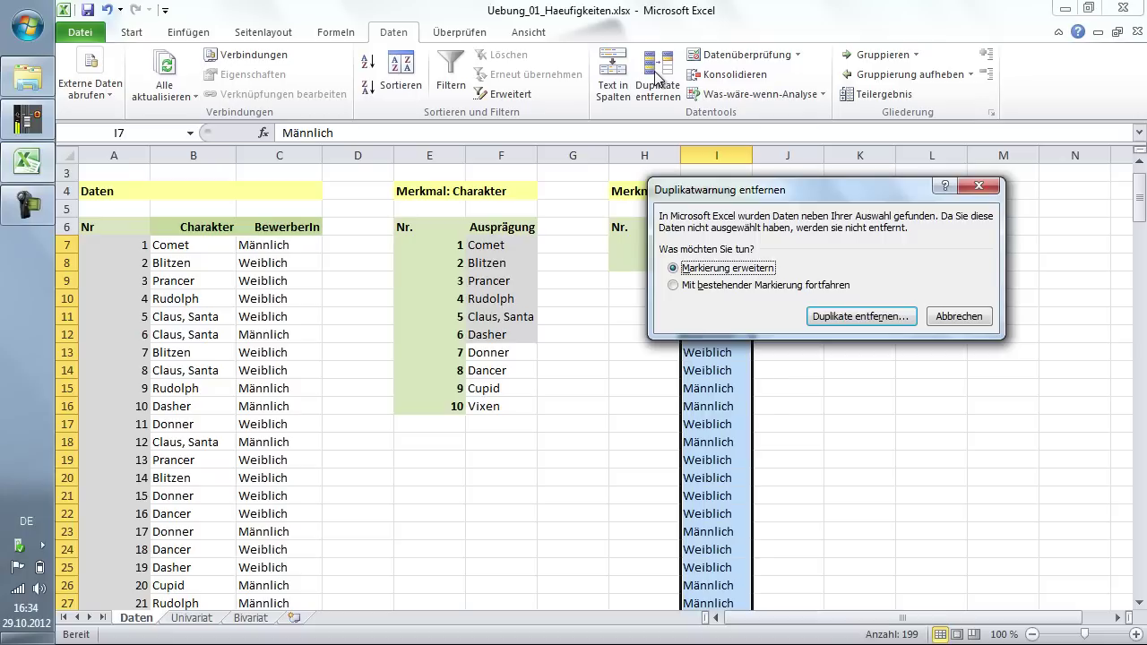
click(690, 291)
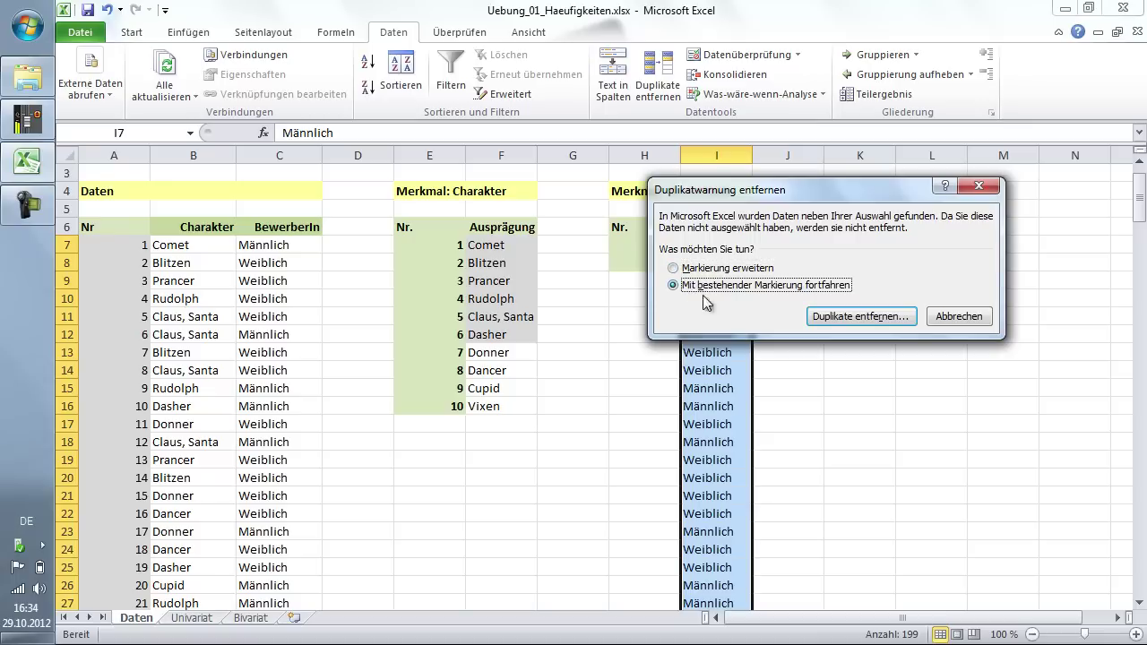
click(856, 315)
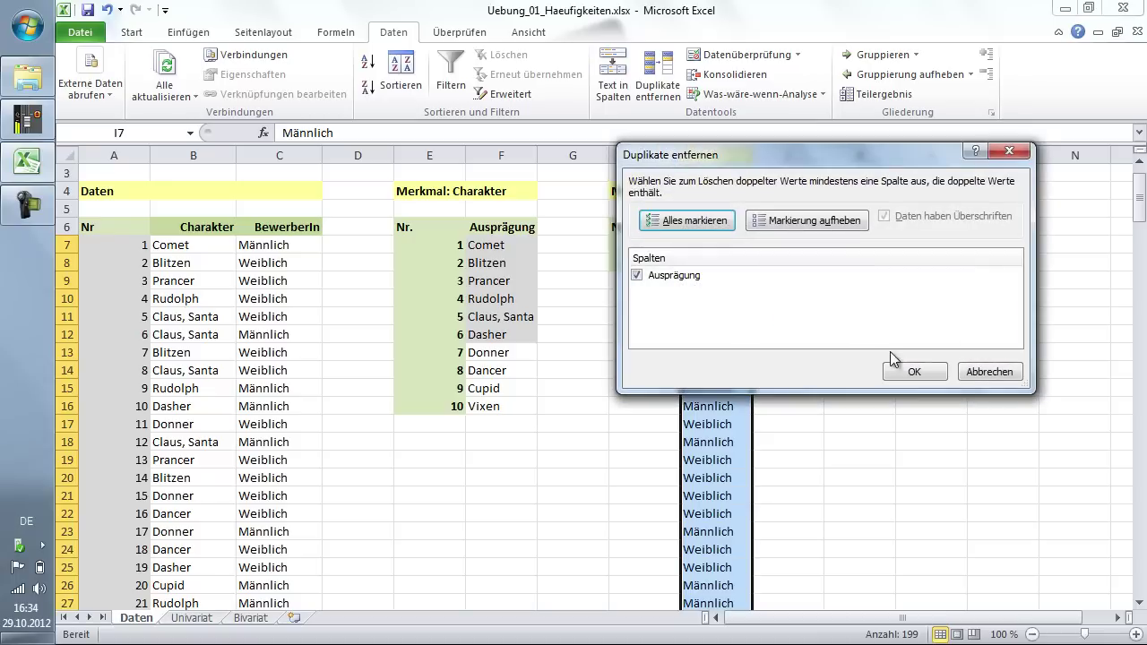
click(914, 369)
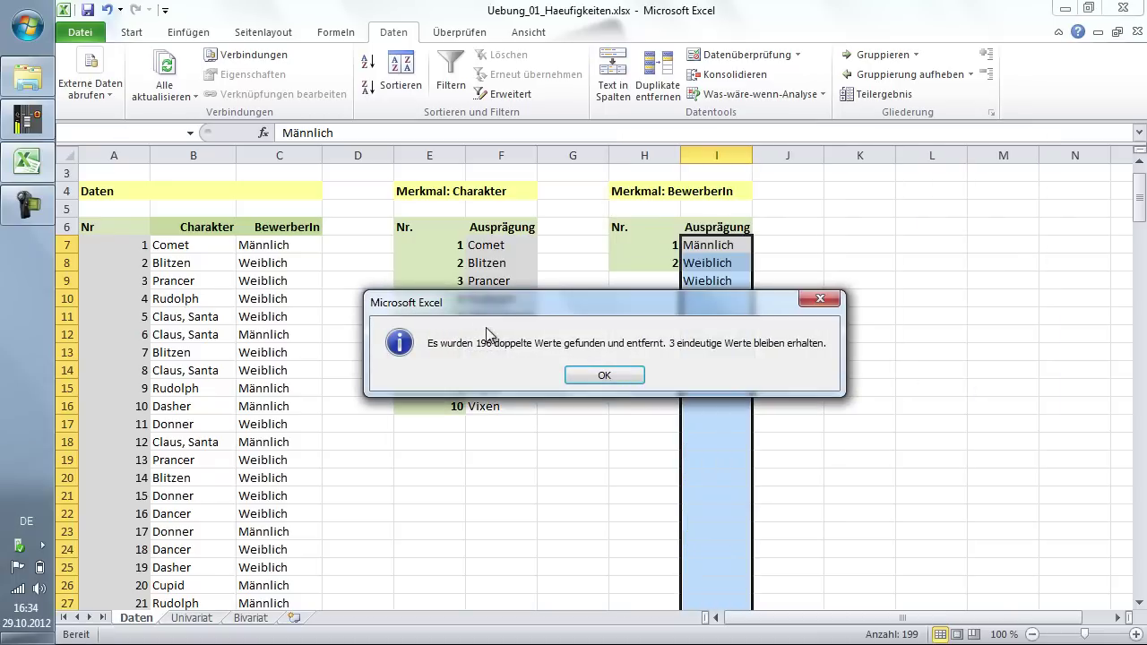
click(601, 375)
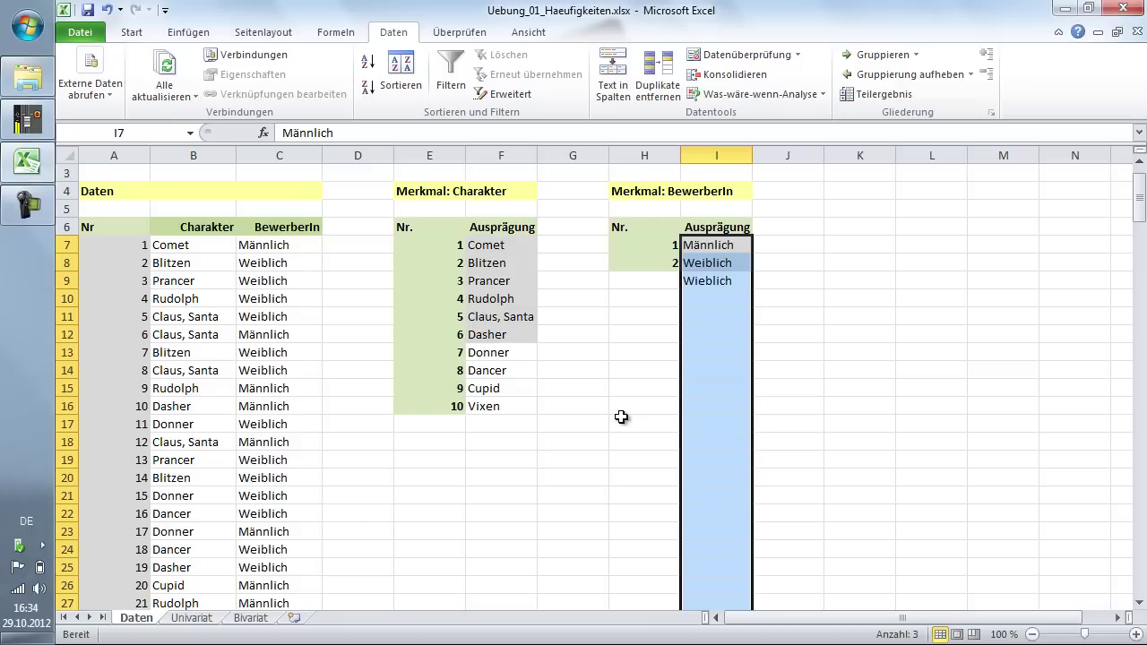
Delete the misspelled entry Wieblich from cell I9 below the Ausprägung list of Merkmal: BewerberIn.
key(Left)
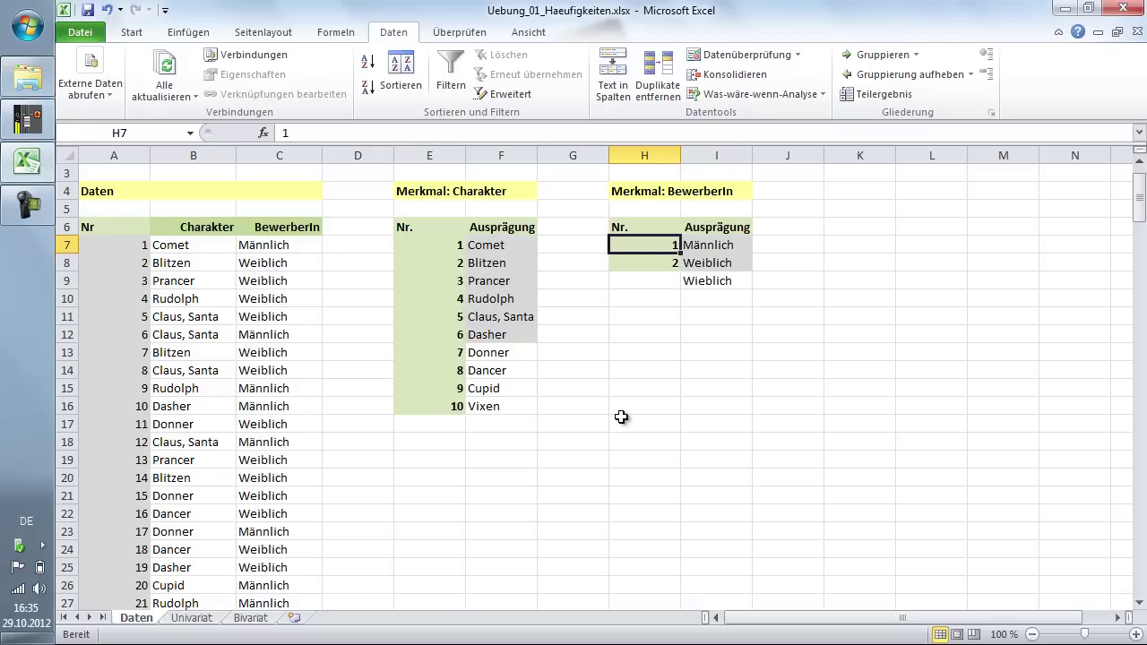
key(Left)
key(Left)
key(Left)
key(Left)
key(Left)
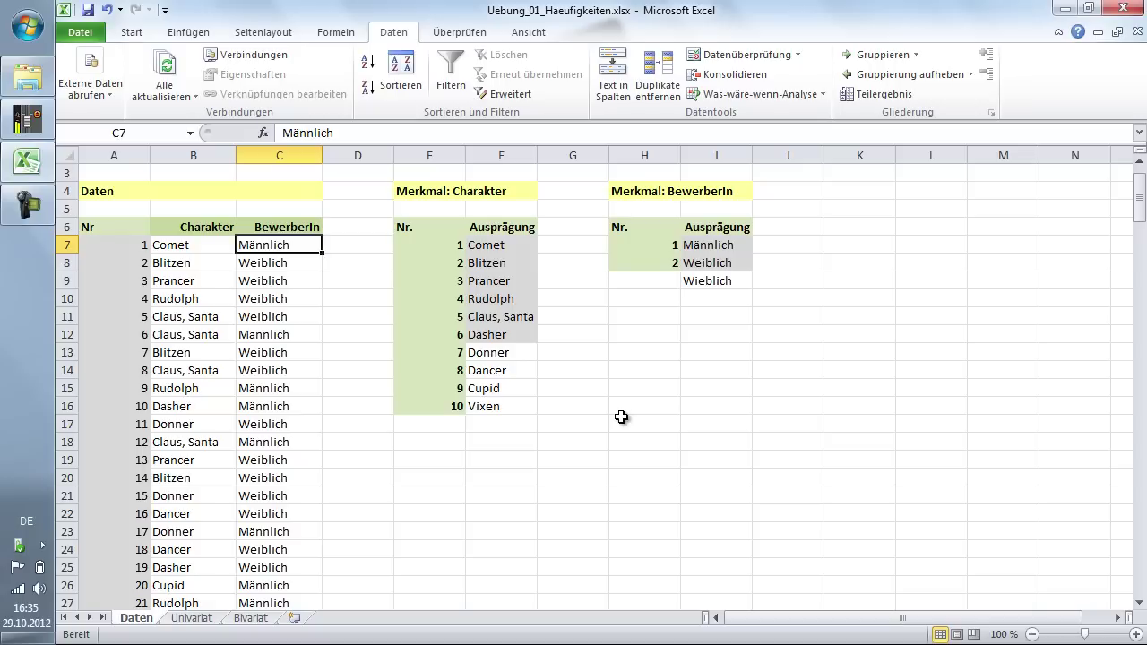
key(Right)
key(Right)
key(Right)
key(Right)
key(Right)
key(Right)
key(Down)
key(Down)
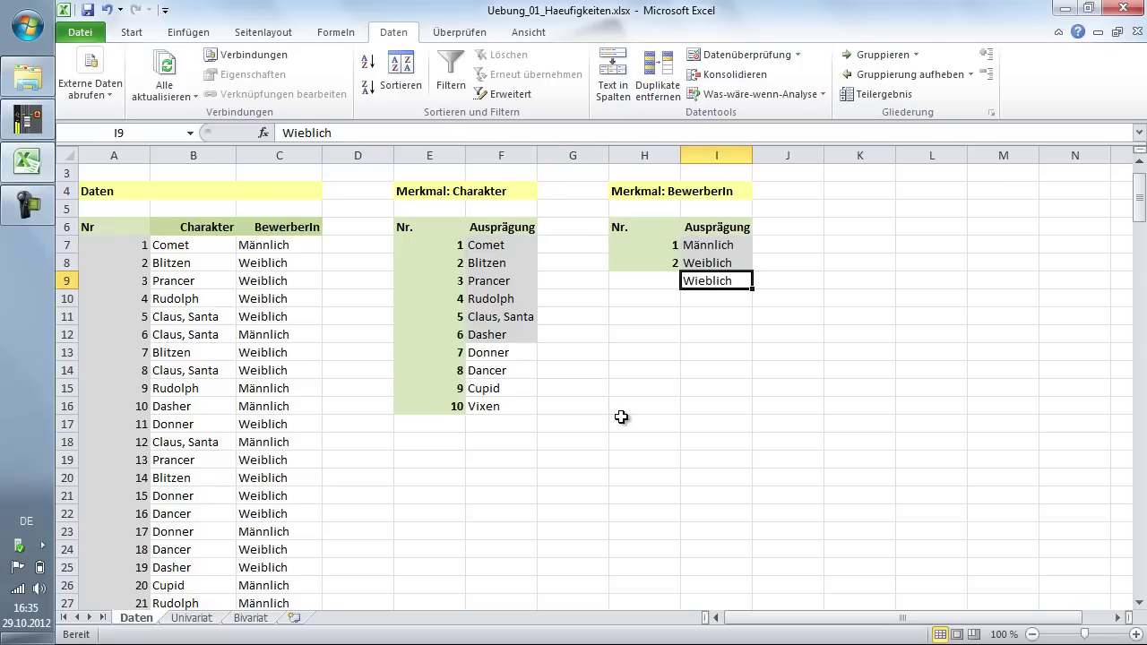
key(Delete)
Search the sheet for the misspelled value Wieblich, starting from the first BewerberIn entry in C7.
key(Left)
key(Left)
key(Left)
key(Left)
key(Left)
key(Left)
key(Left)
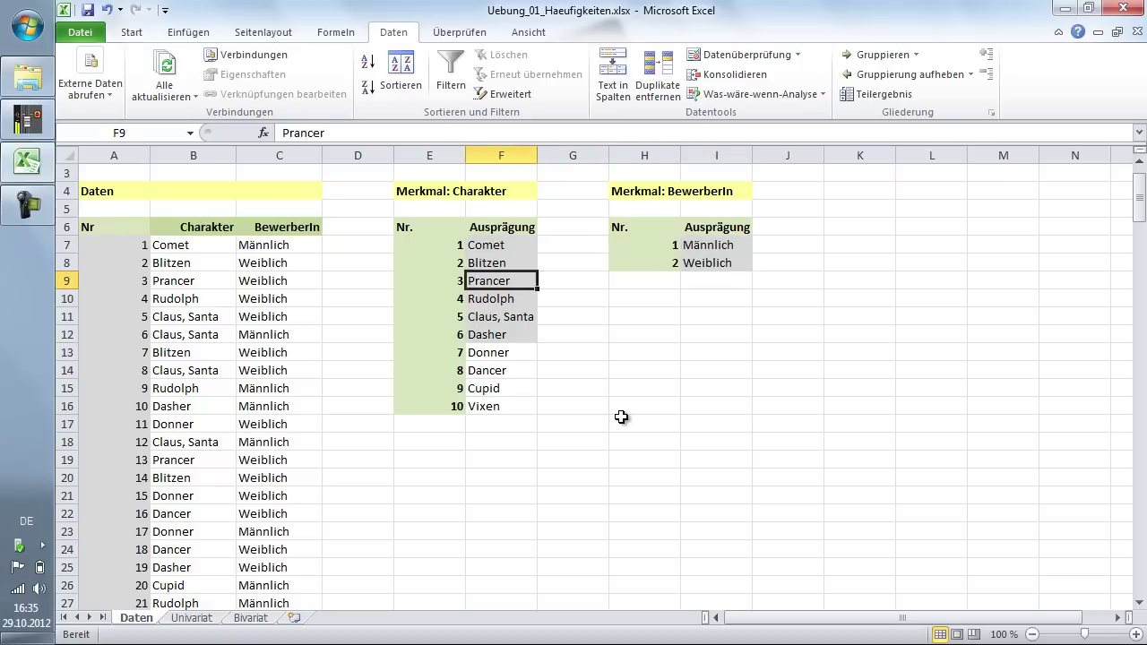
key(Up)
key(Up)
key(Right)
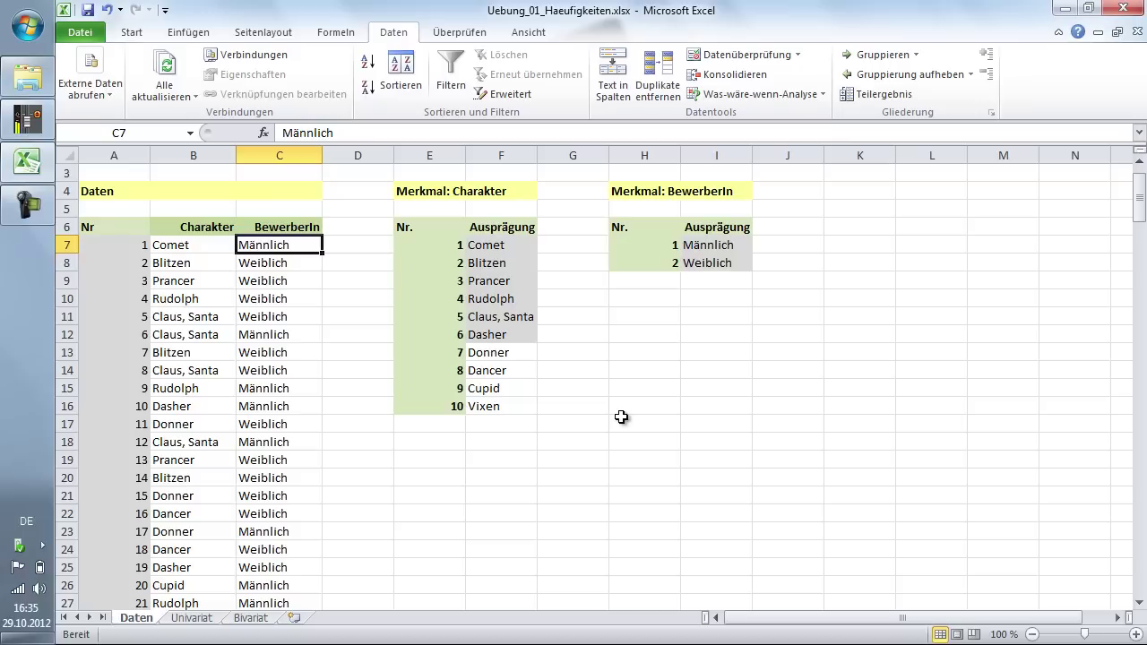
key(ctrl+f)
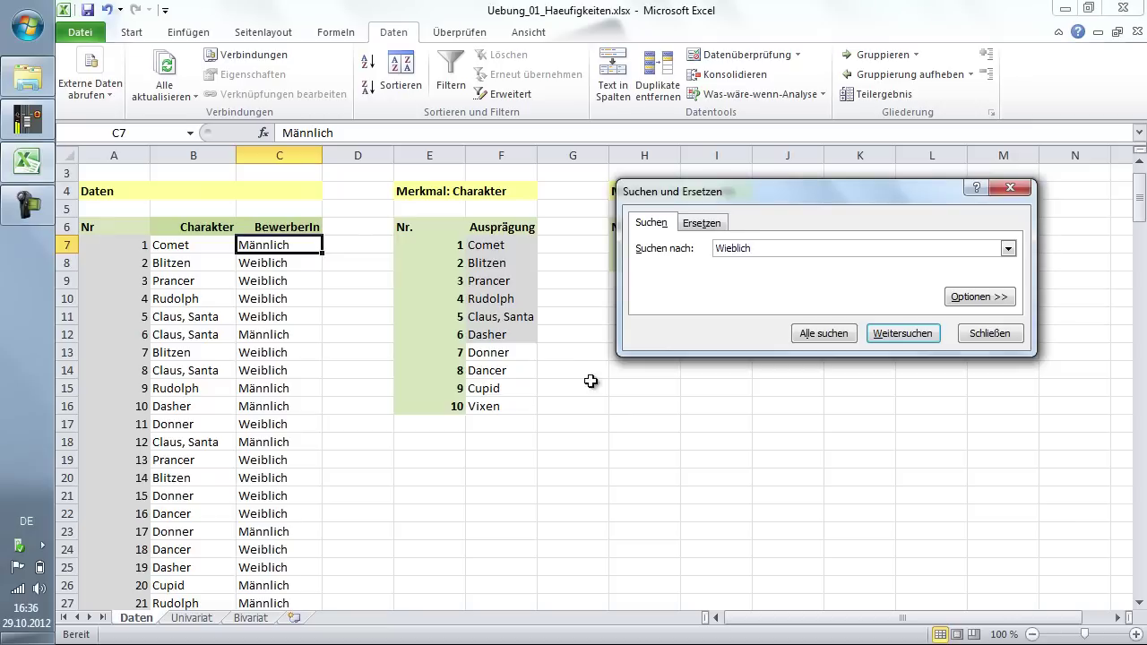
click(131, 34)
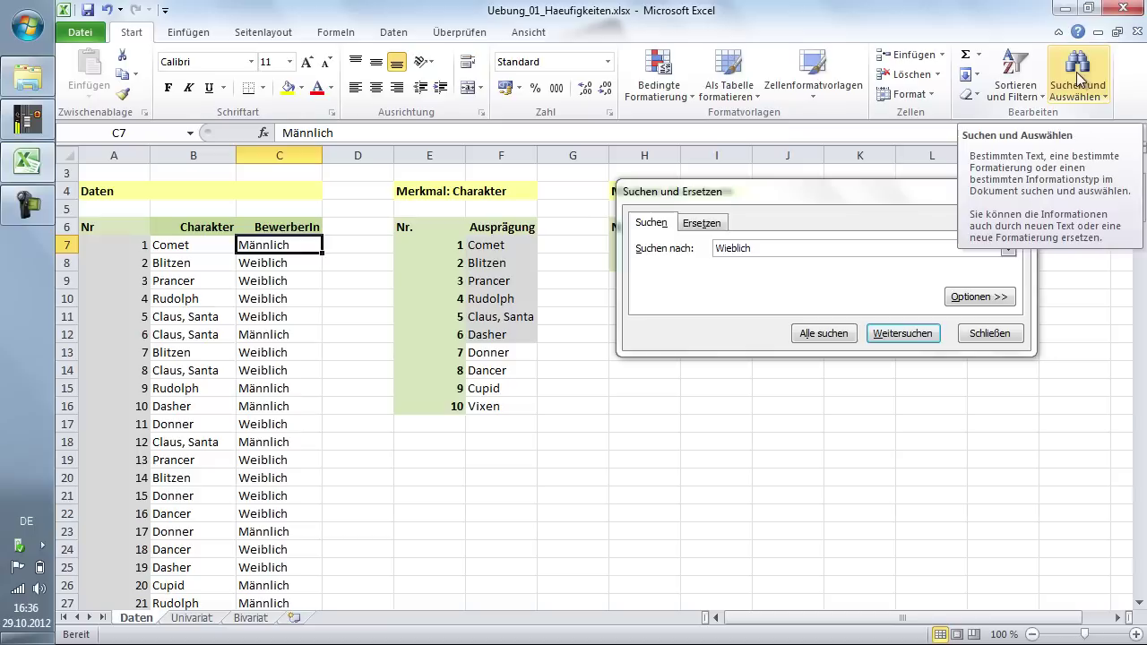
click(789, 255)
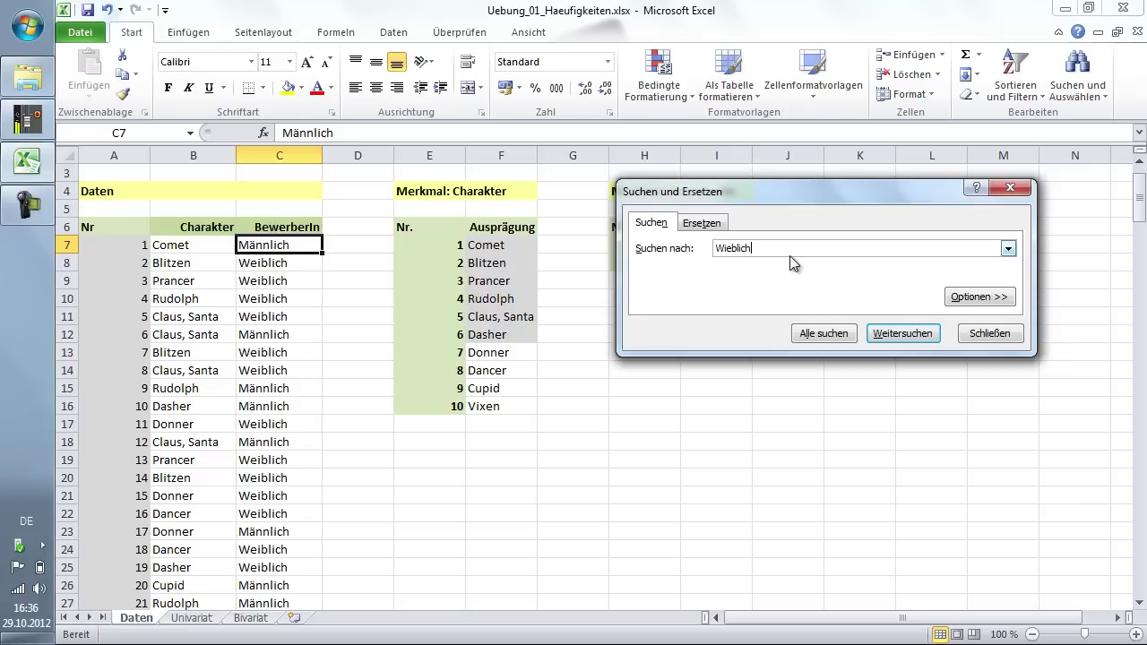
key(Return)
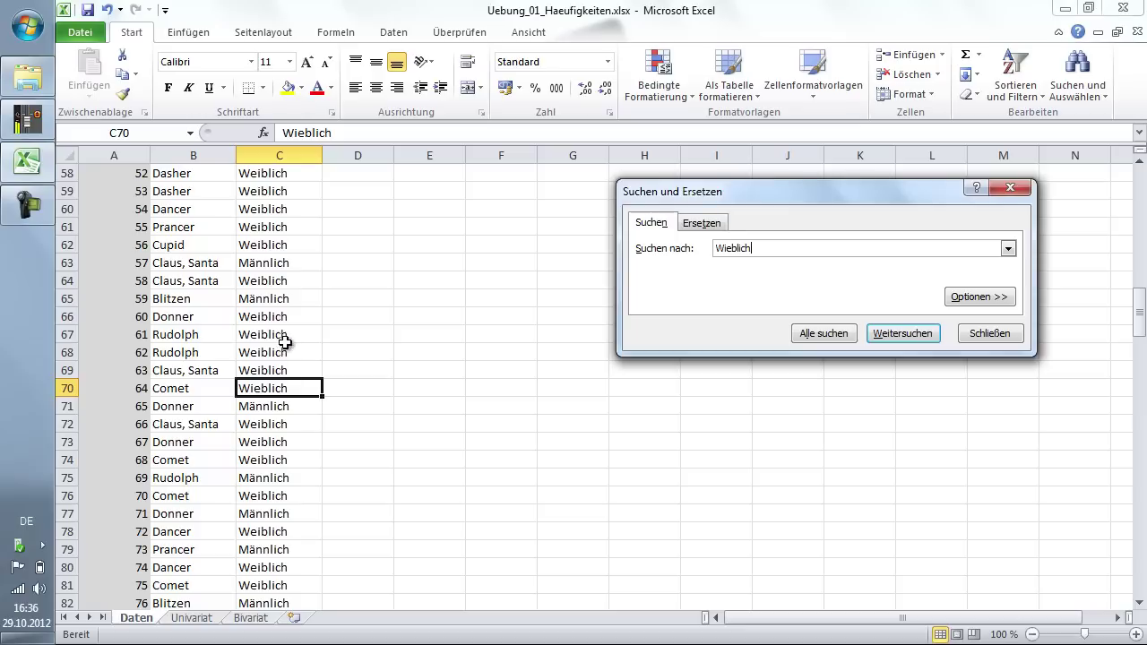
Correct the misspelled BewerberIn entry in cell C70 to Weiblich.
double_click(257, 389)
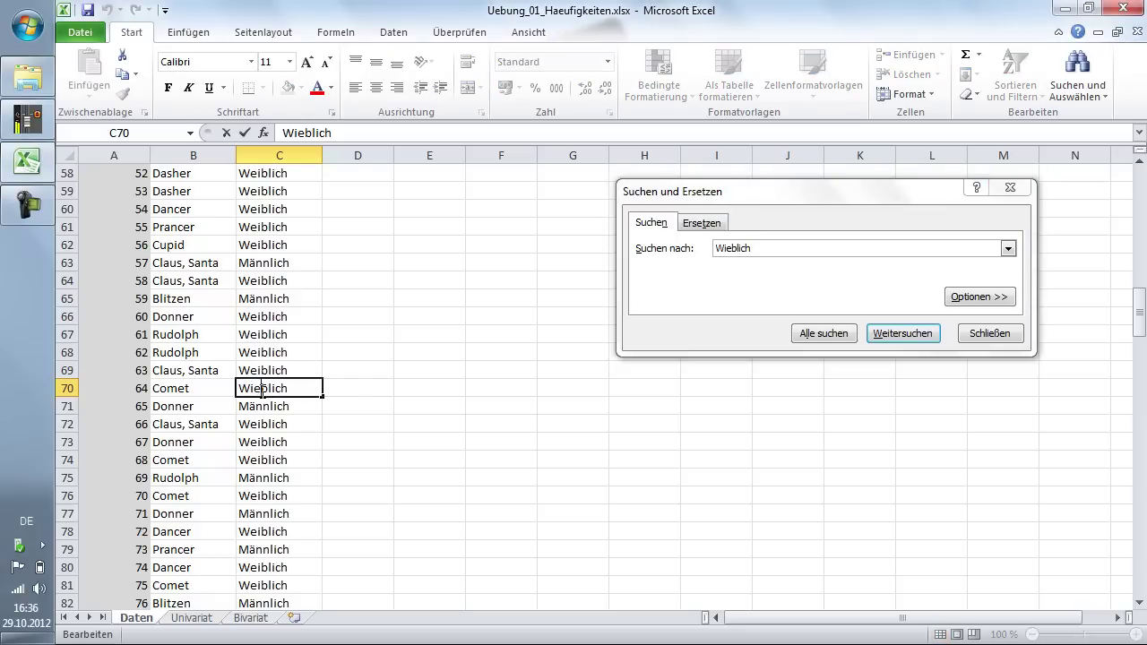
key(BackSpace)
key(BackSpace)
text(ei)
key(Return)
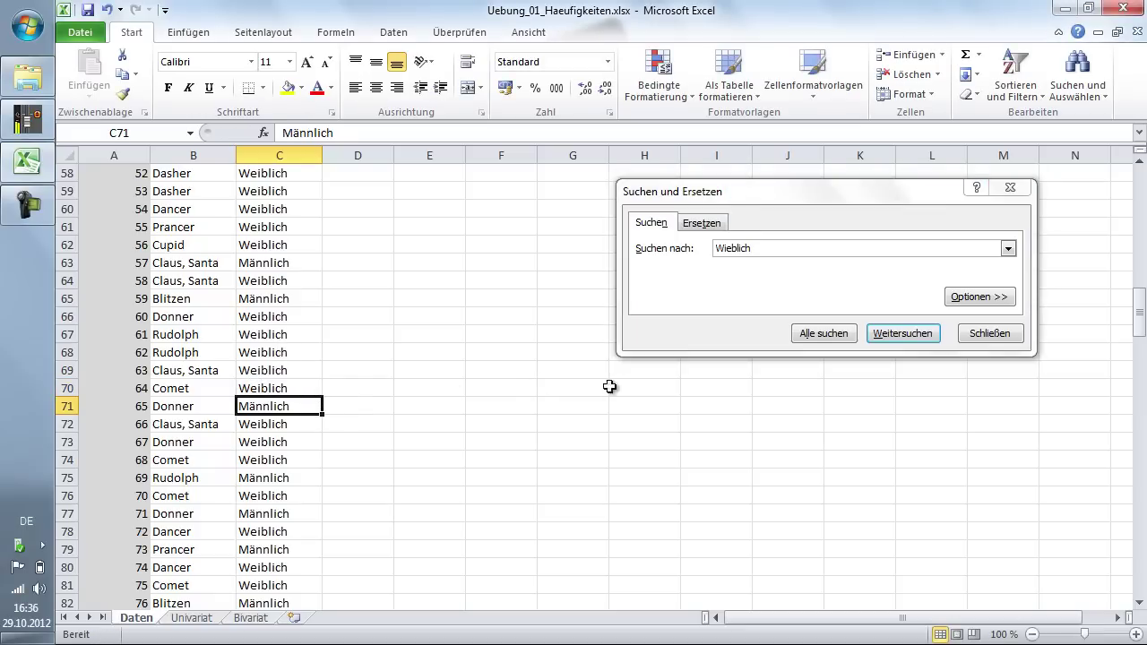
Search for further occurrences of Wieblich, close the search dialog and go back to the first row of the sheet.
click(899, 333)
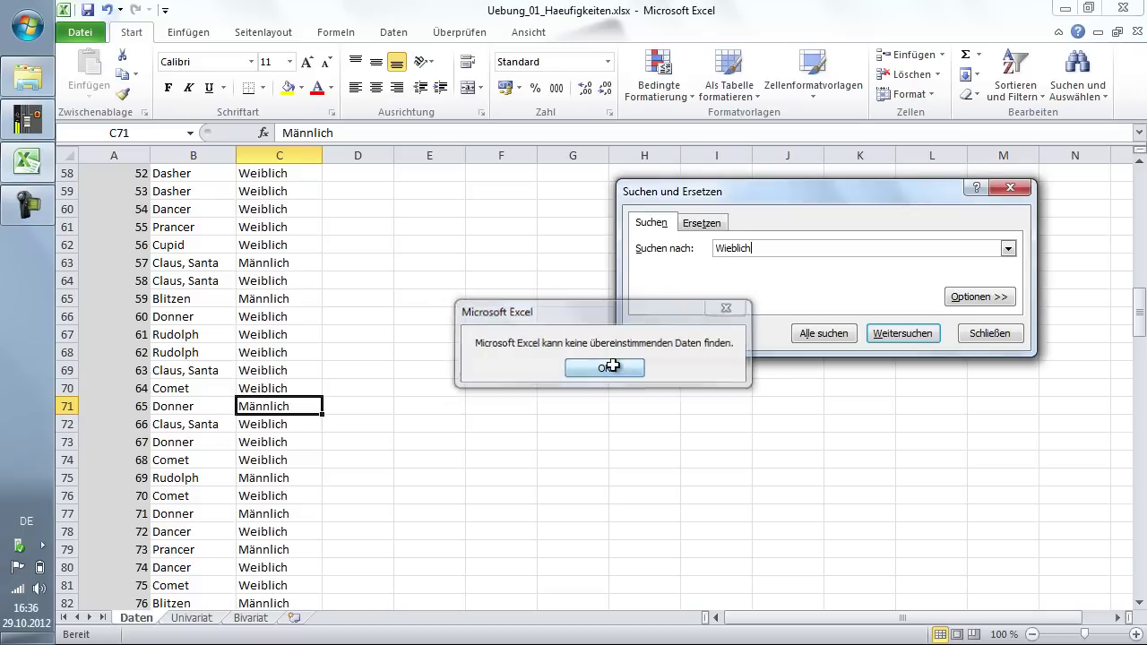
click(614, 369)
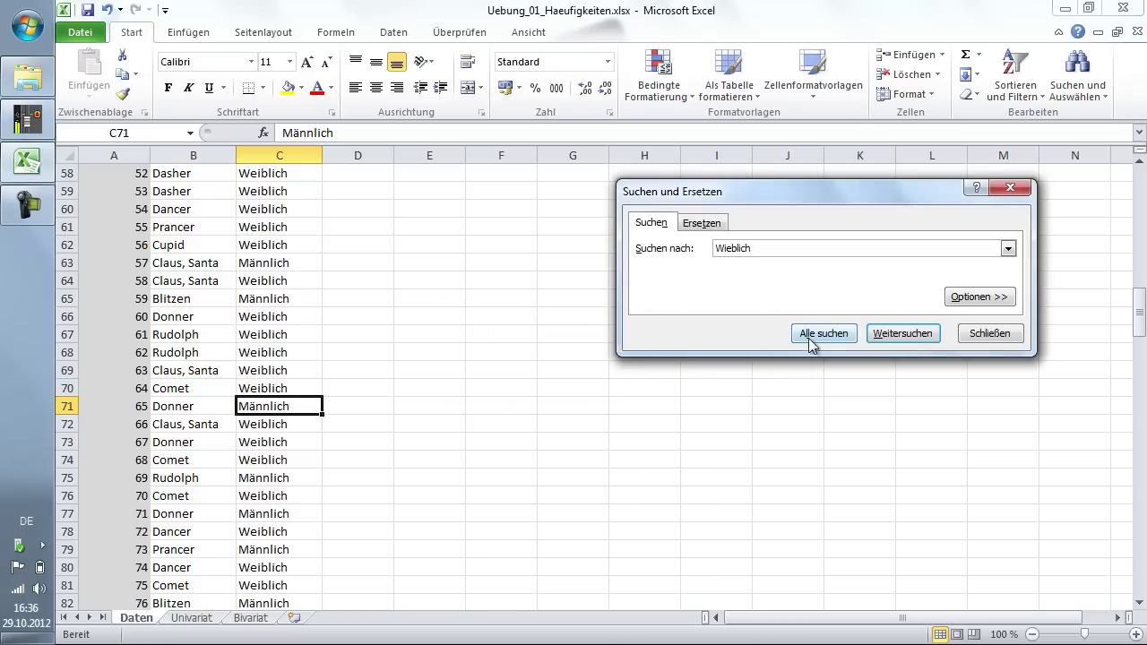
click(968, 337)
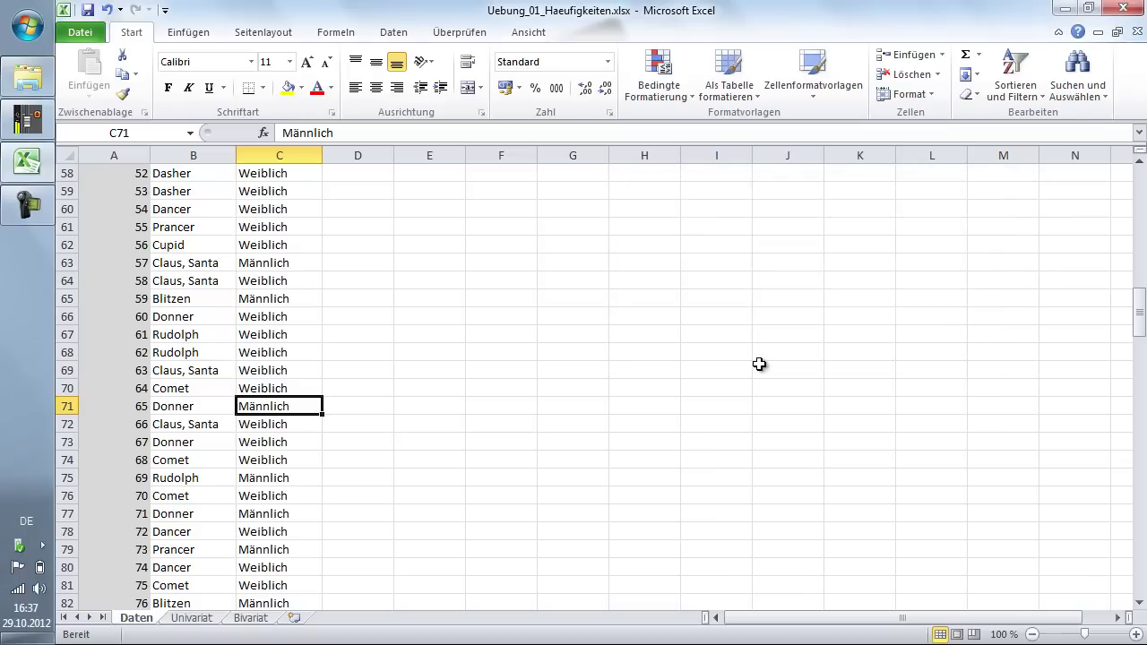
key(ctrl+Up)
key(ctrl+Up)
key(Right)
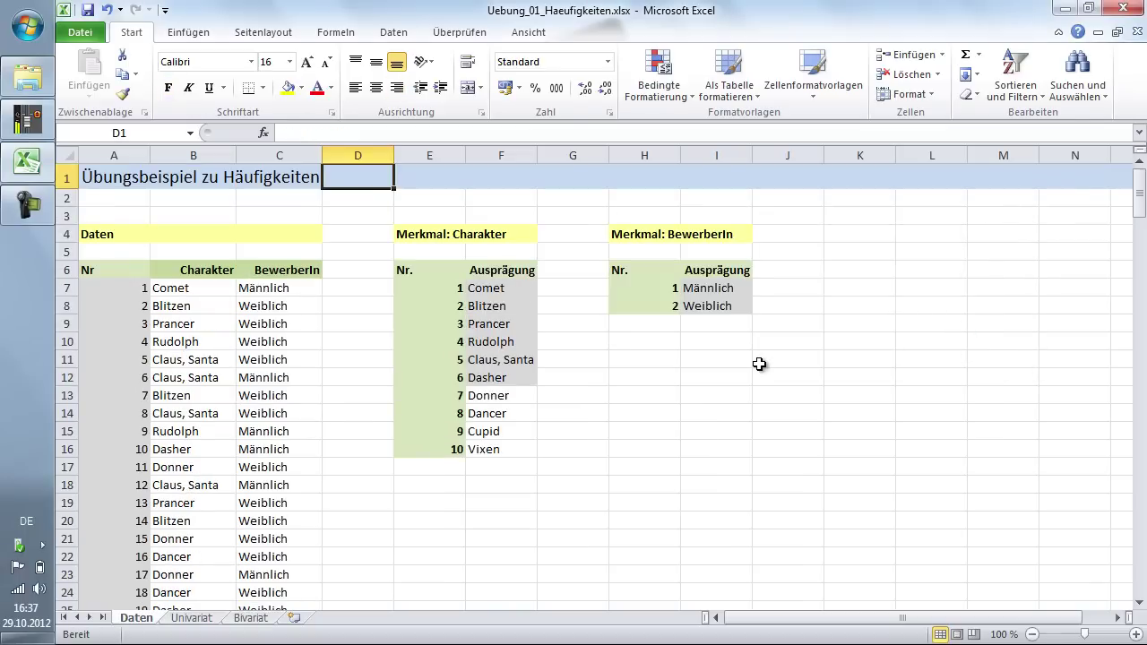